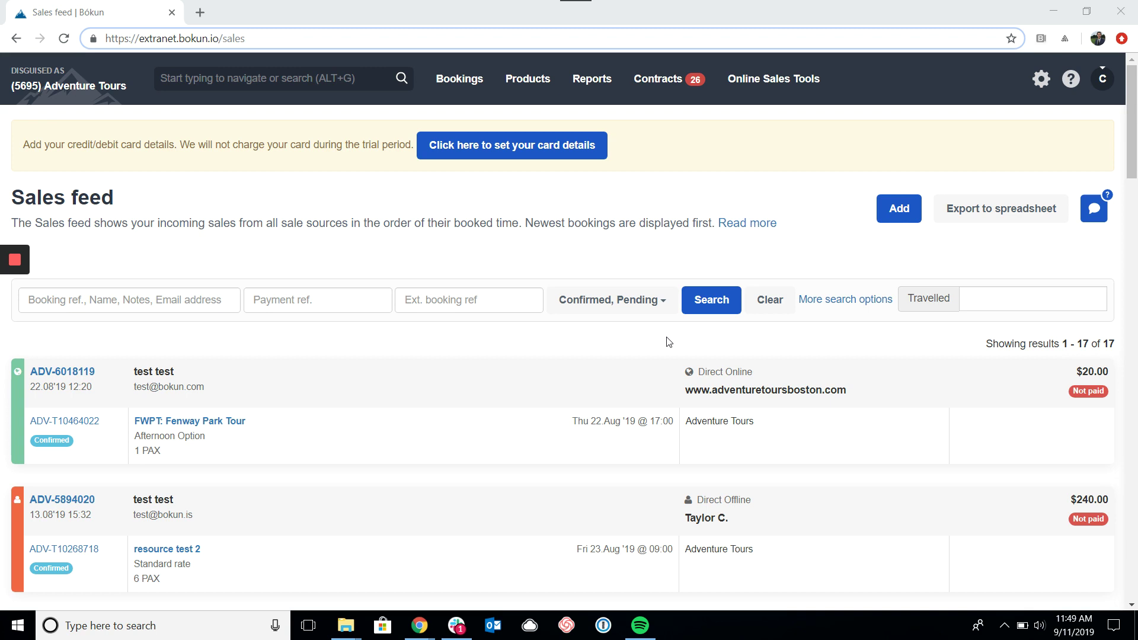
pyautogui.click(763, 80)
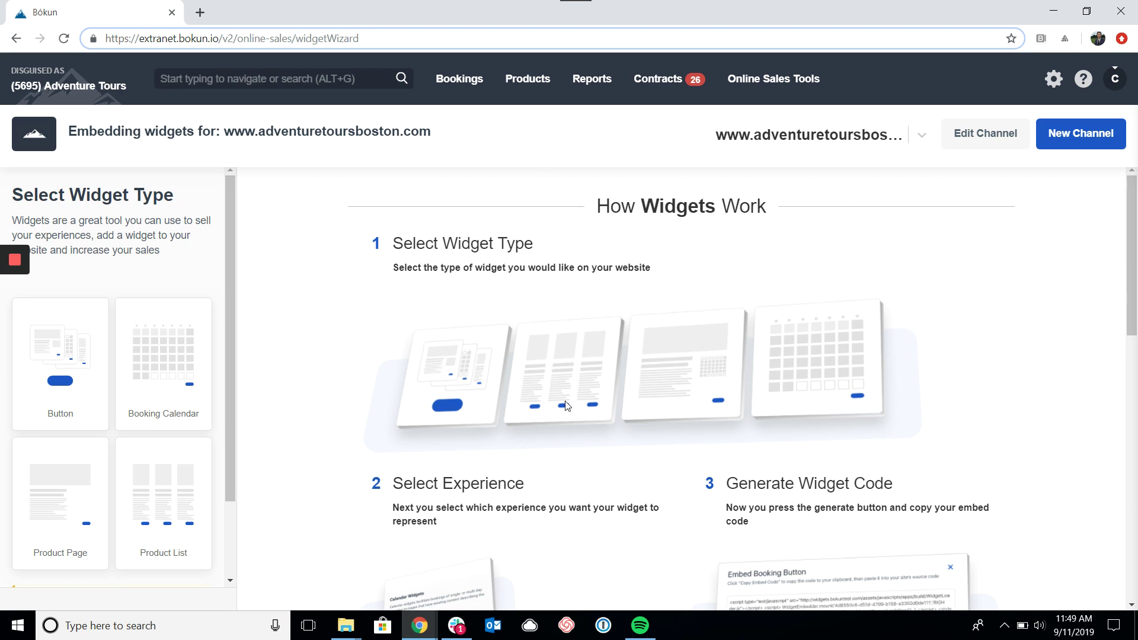
pyautogui.scroll(-1, 569, 401)
pyautogui.scroll(-1, 569, 401)
pyautogui.scroll(-1, 808, 310)
pyautogui.scroll(3, 506, 422)
pyautogui.moveTo(97, 322)
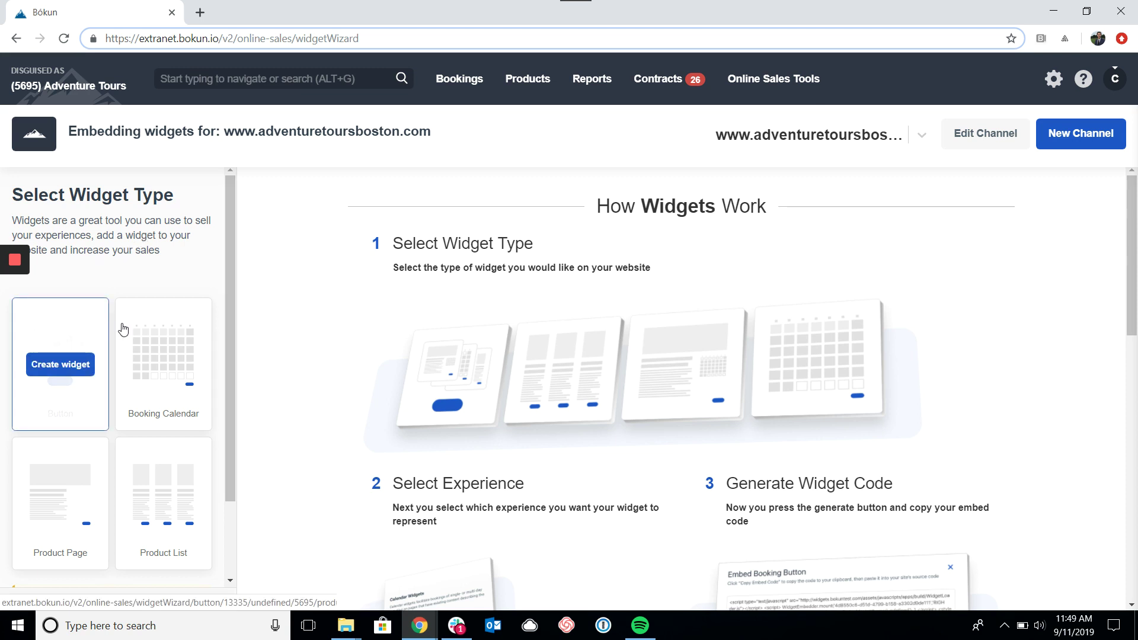
pyautogui.moveTo(135, 330)
pyautogui.moveTo(77, 466)
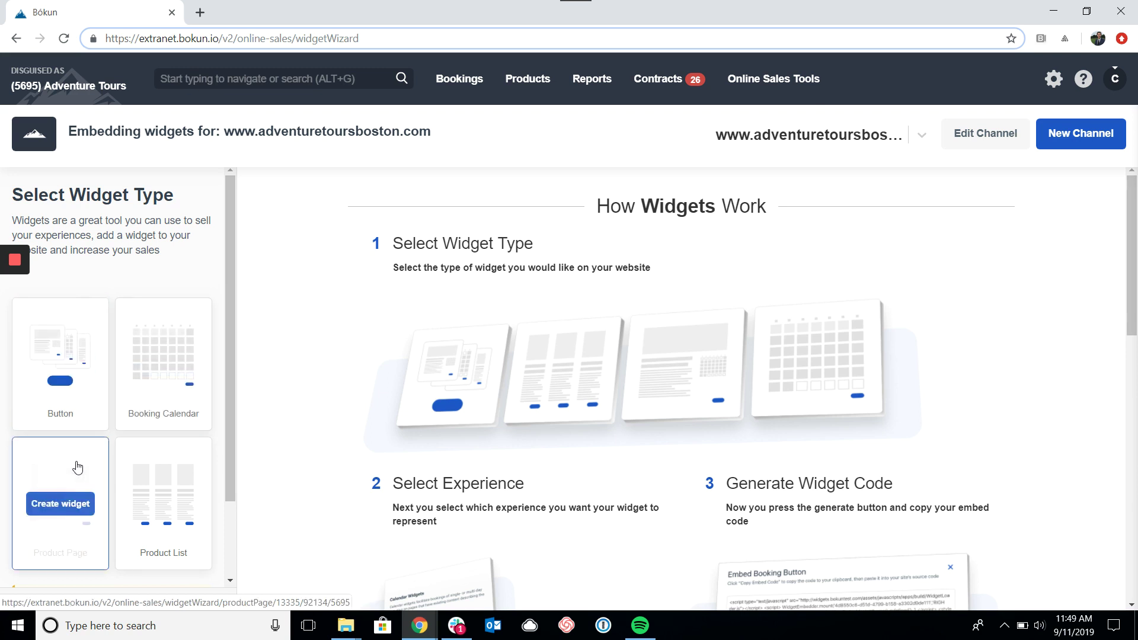
pyautogui.moveTo(155, 479)
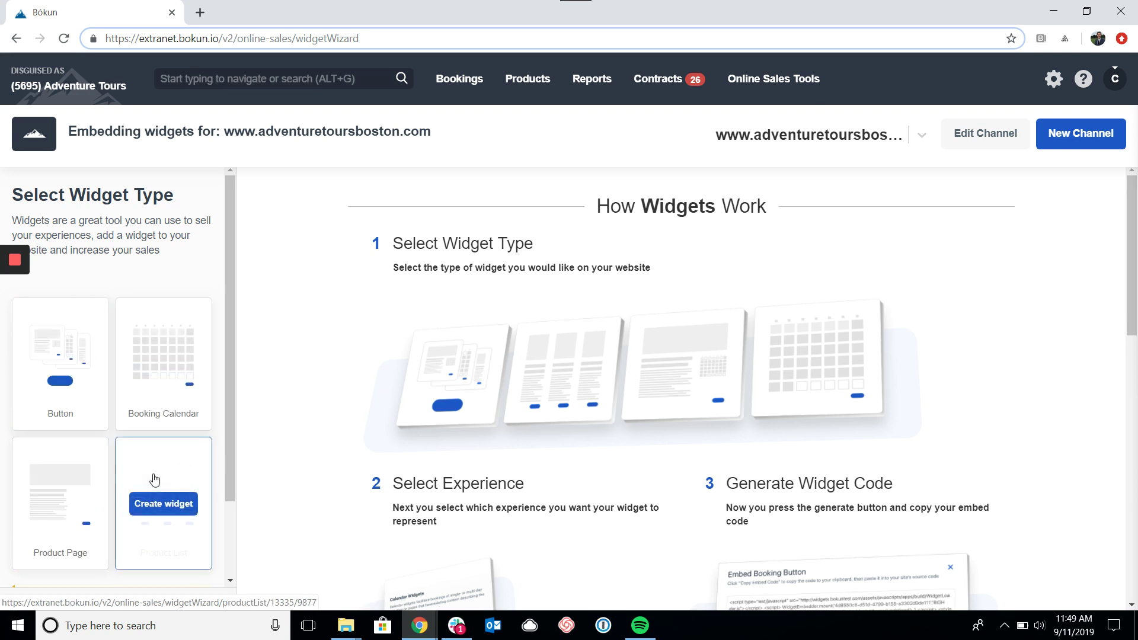
pyautogui.moveTo(83, 411)
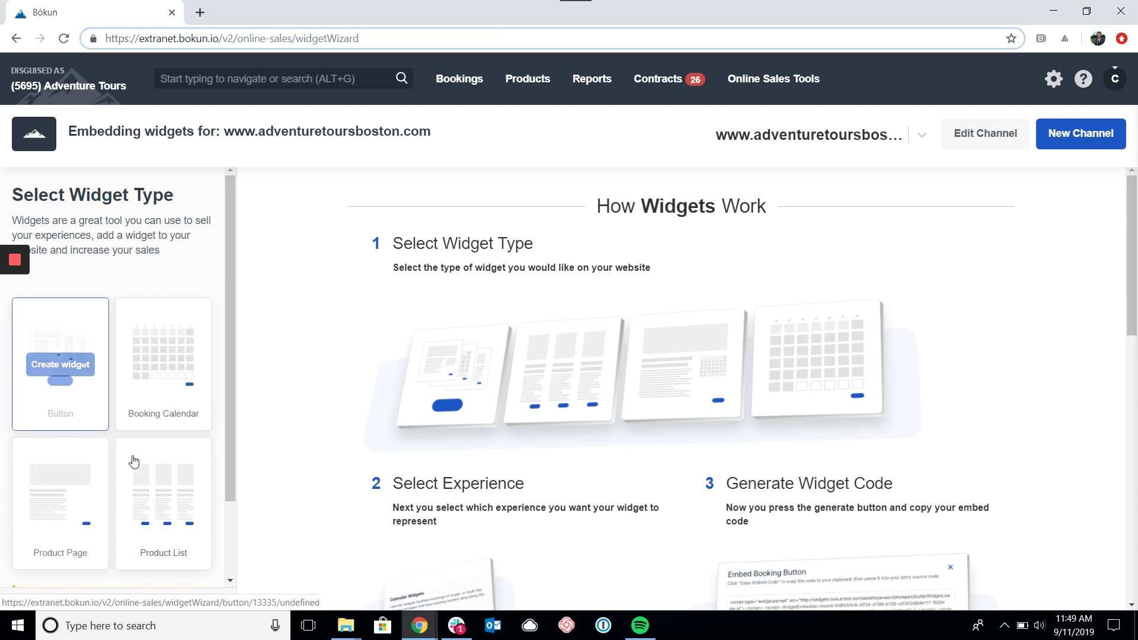
# - Create a Button widget with a Calendar trigger for the Boston gardens tour experience
pyautogui.click(104, 320)
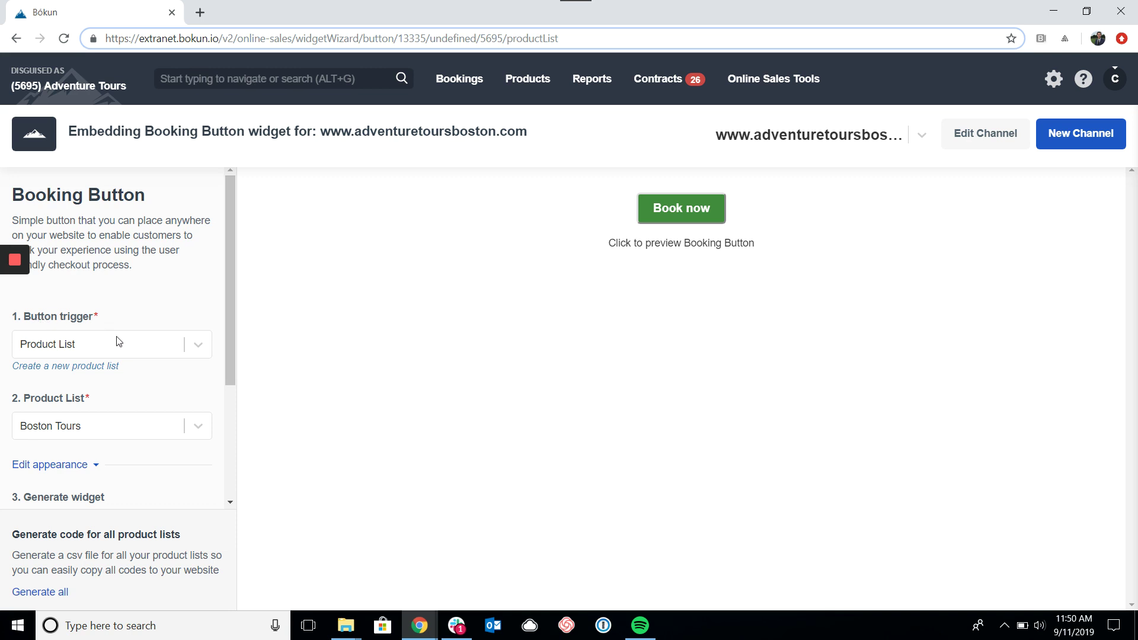
pyautogui.click(125, 351)
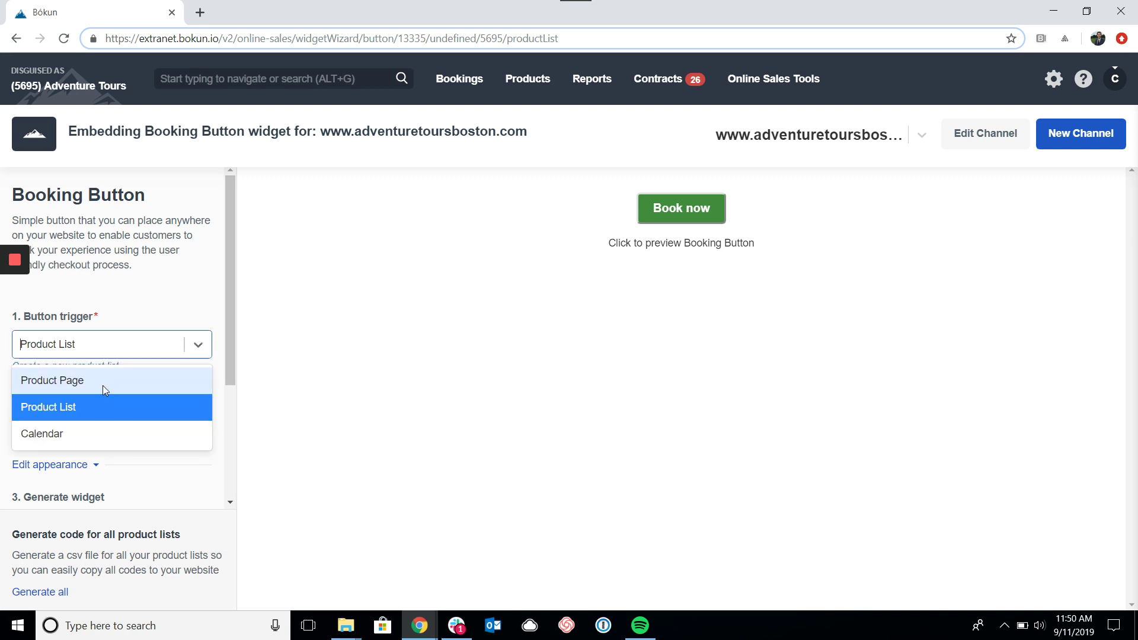
pyautogui.click(103, 438)
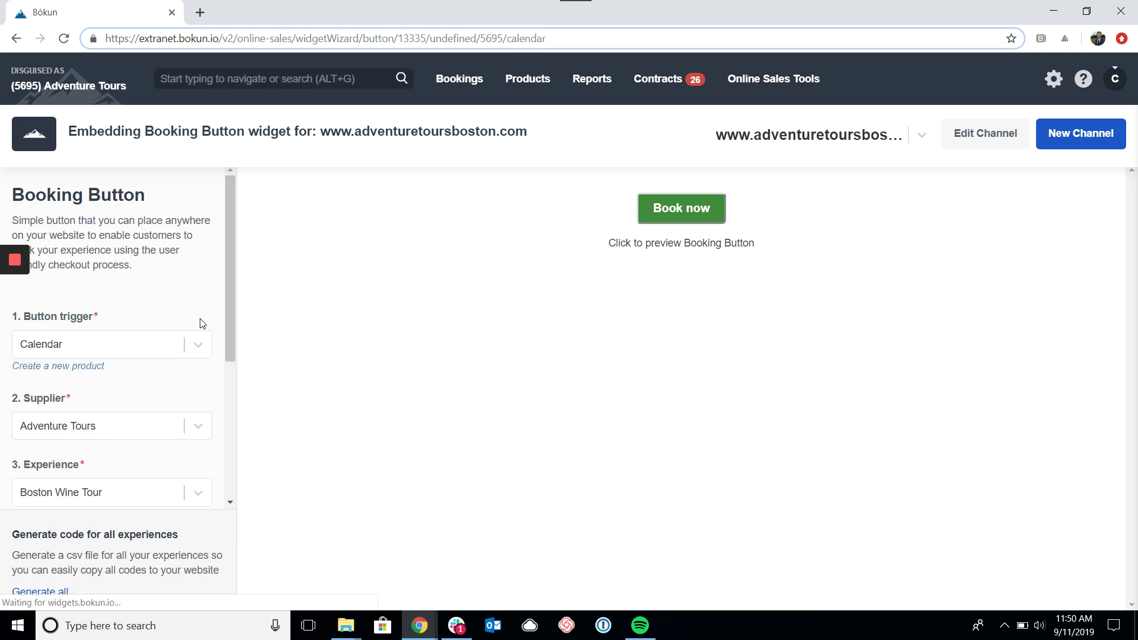
pyautogui.scroll(-1, 199, 323)
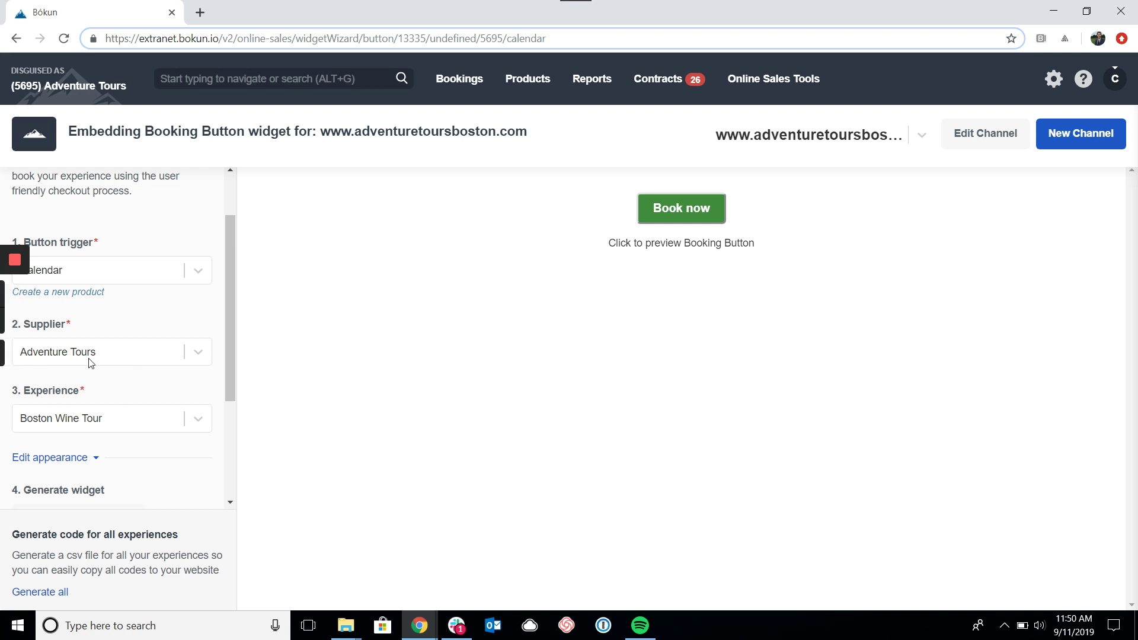
pyautogui.click(140, 422)
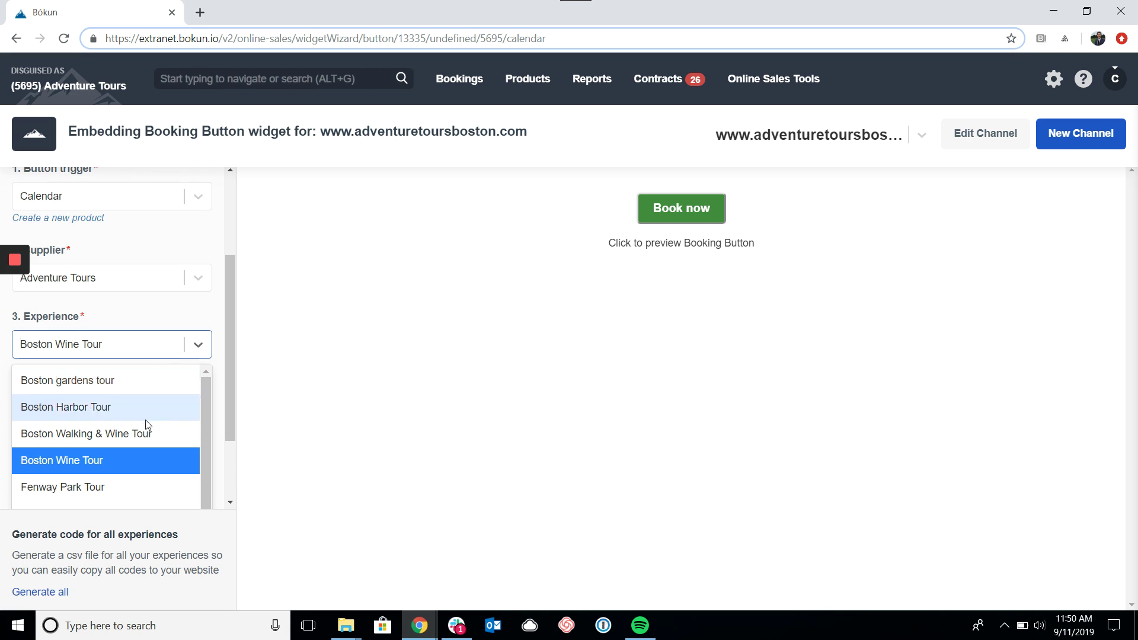
pyautogui.click(136, 384)
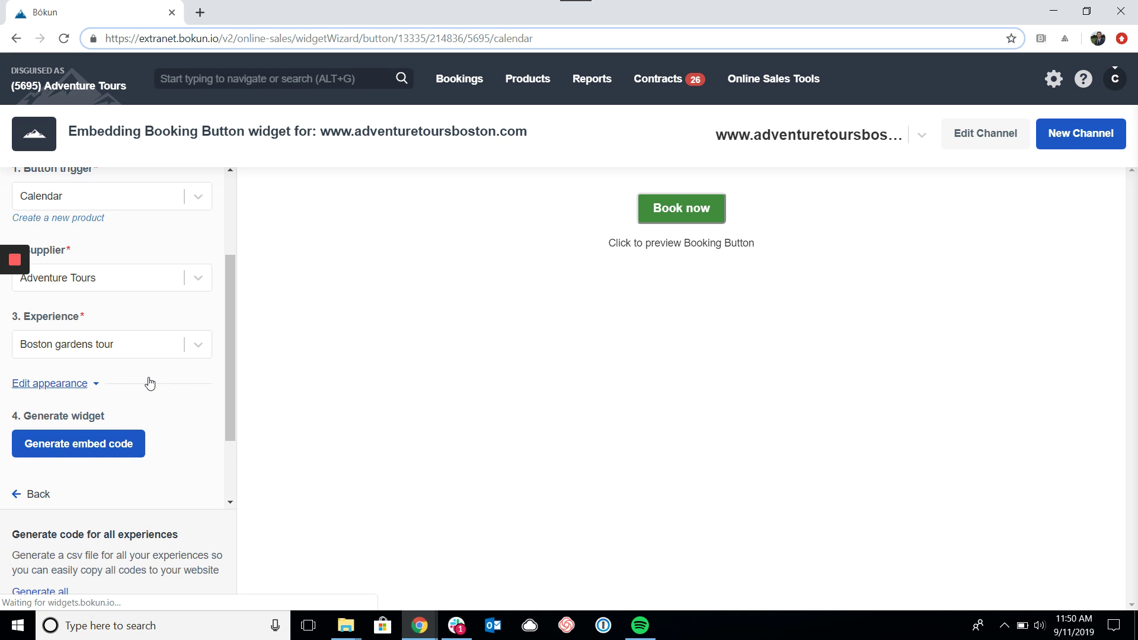
pyautogui.scroll(-2, 160, 397)
pyautogui.scroll(2, 165, 404)
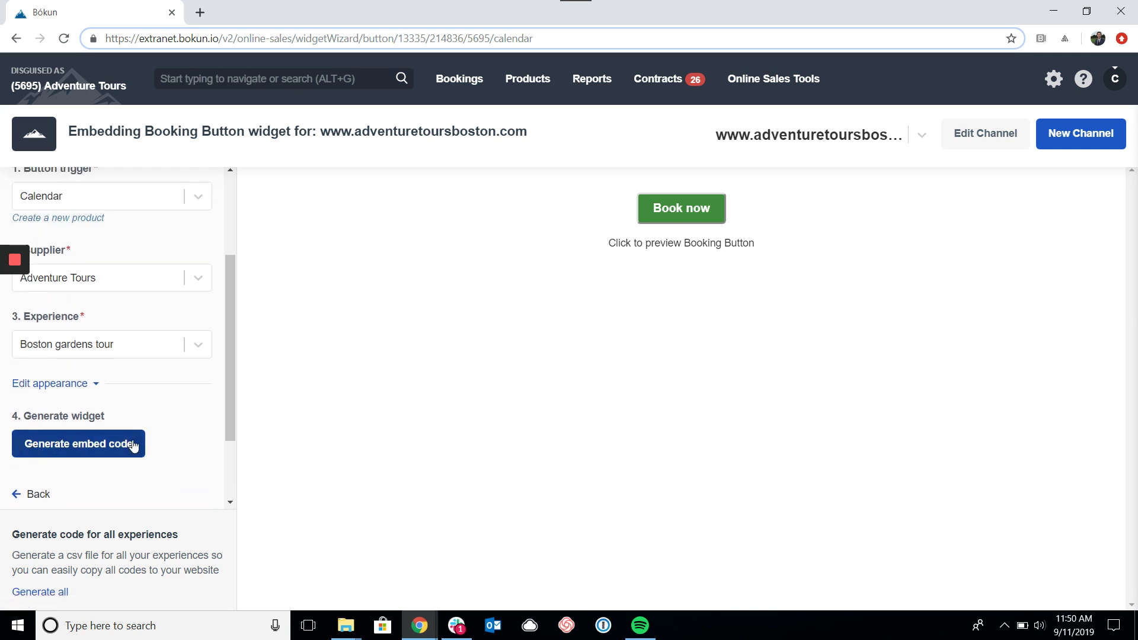
pyautogui.click(72, 389)
pyautogui.scroll(-1, 82, 400)
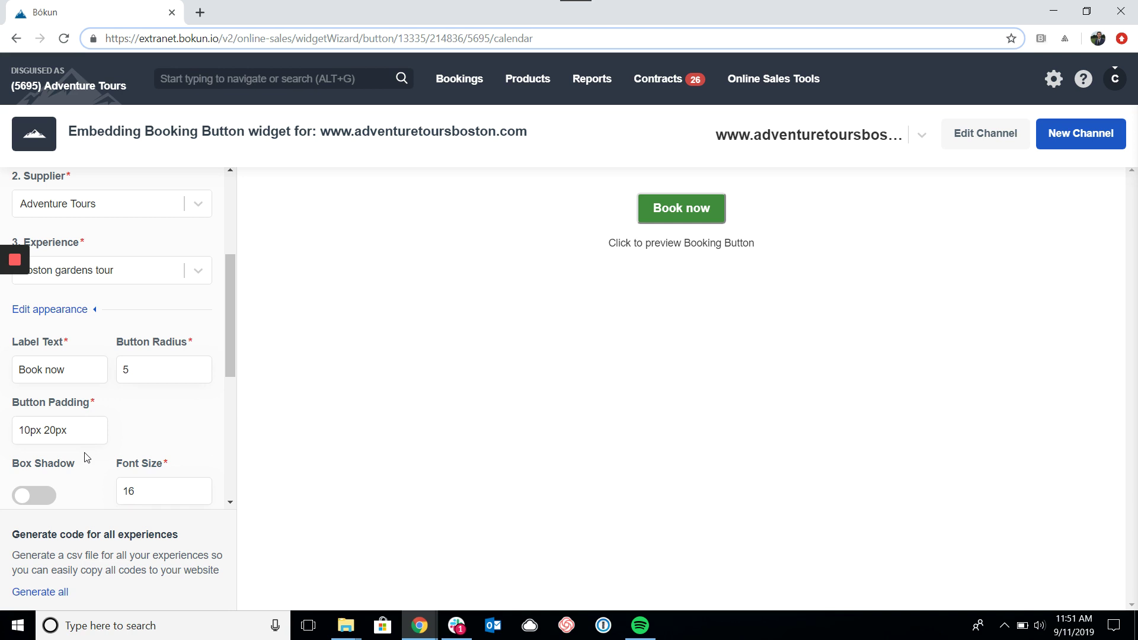
pyautogui.click(74, 371)
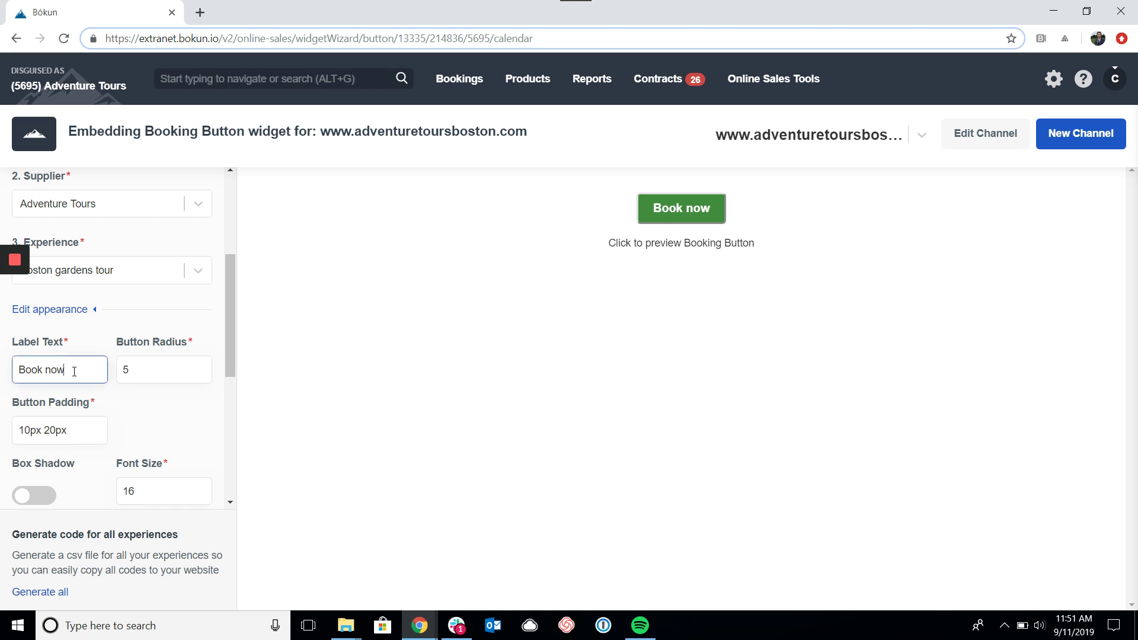
pyautogui.click(150, 373)
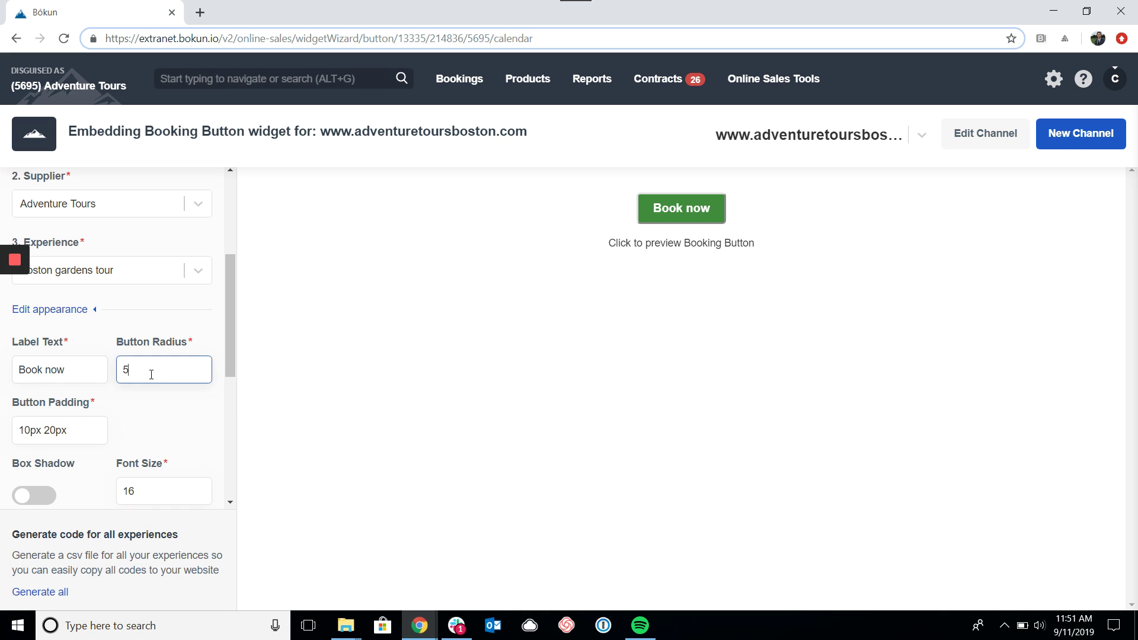
pyautogui.scroll(-1, 151, 373)
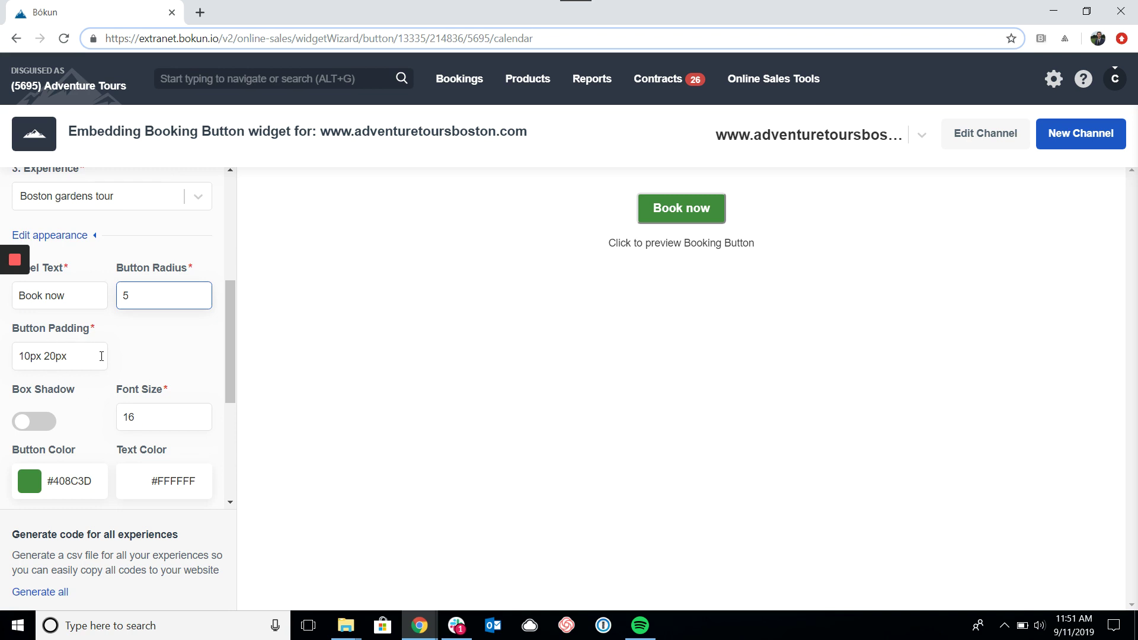
pyautogui.scroll(-1, 102, 356)
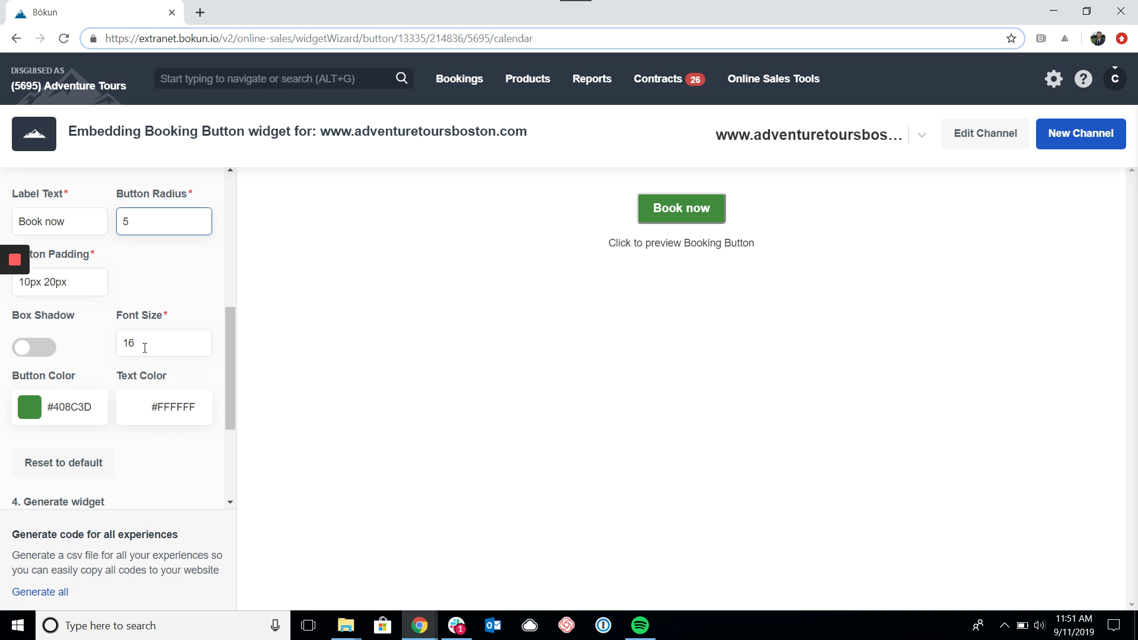
pyautogui.doubleClick(126, 343)
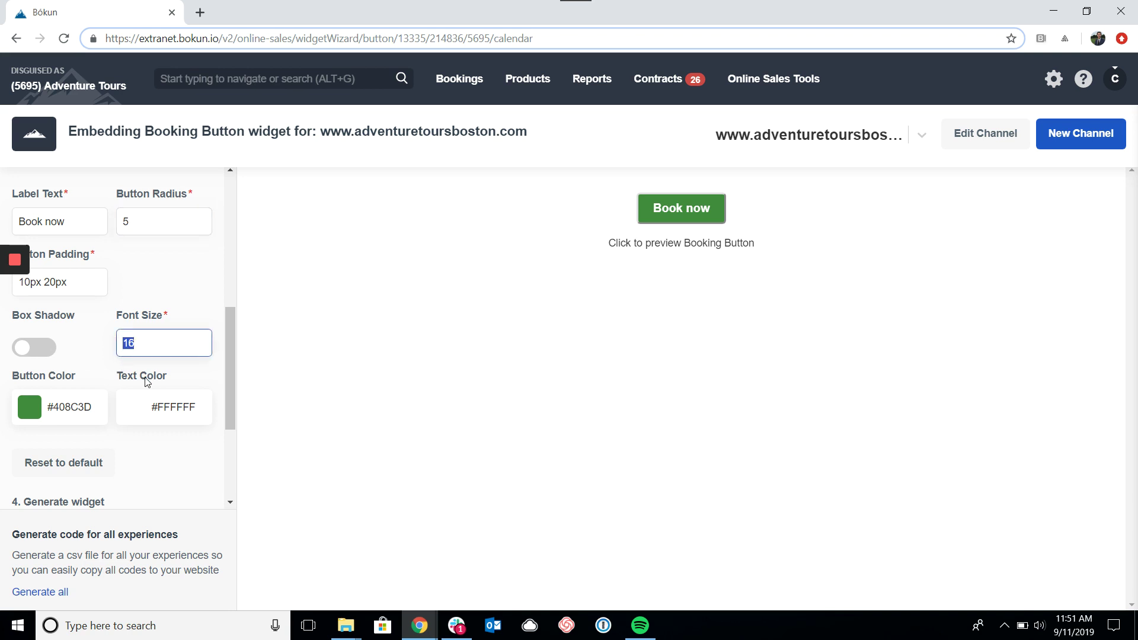
pyautogui.scroll(-1, 147, 384)
pyautogui.click(164, 404)
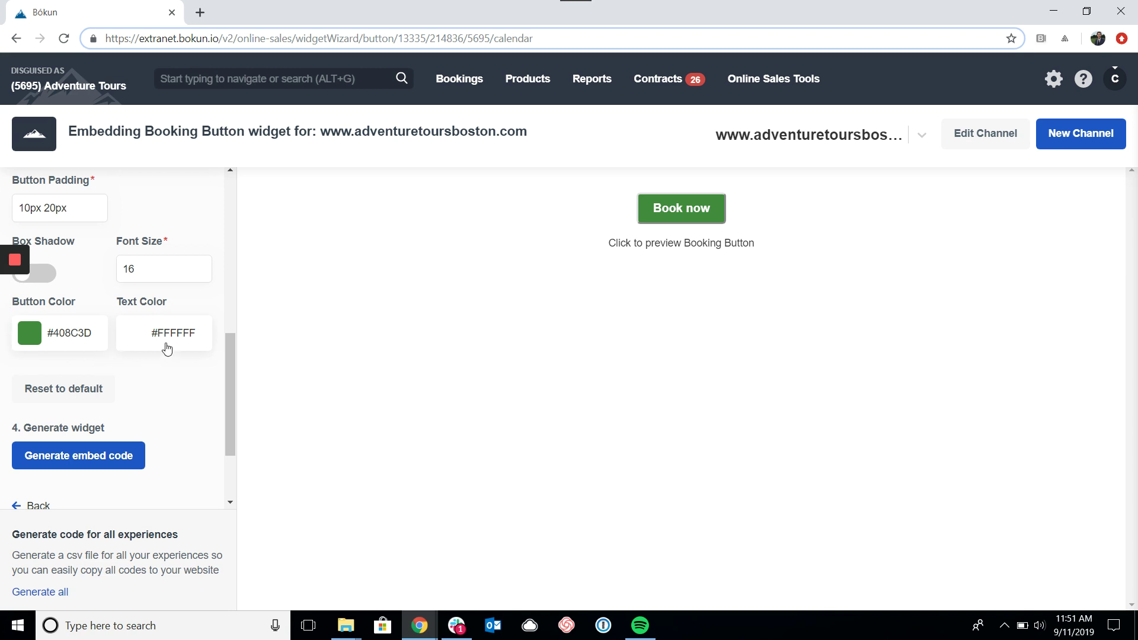
pyautogui.scroll(4, 168, 348)
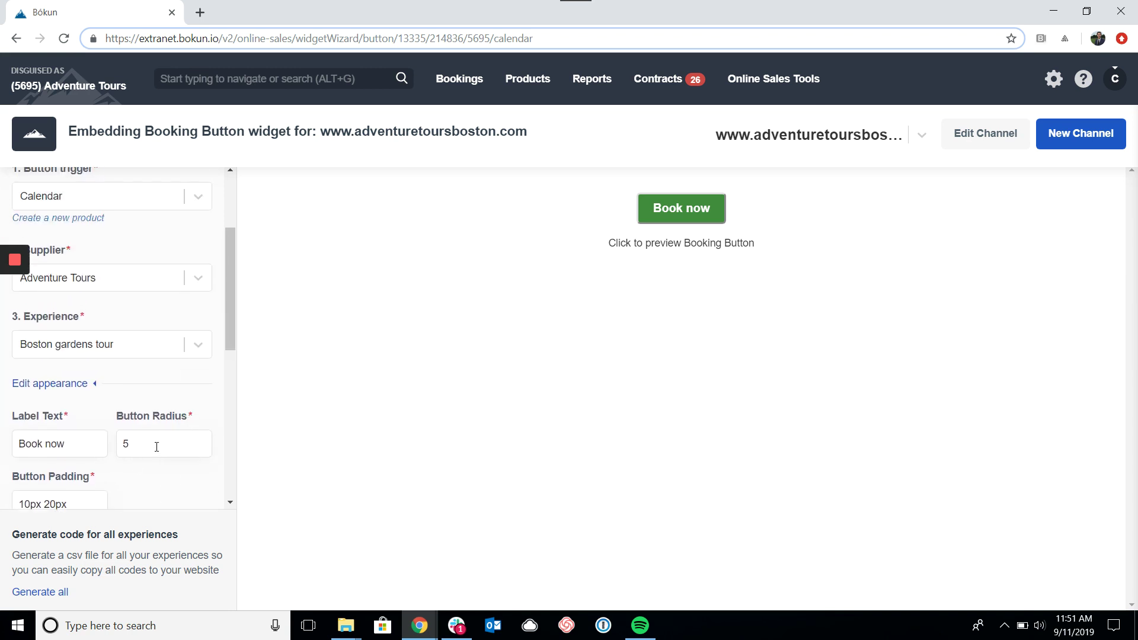
pyautogui.scroll(-1, 157, 447)
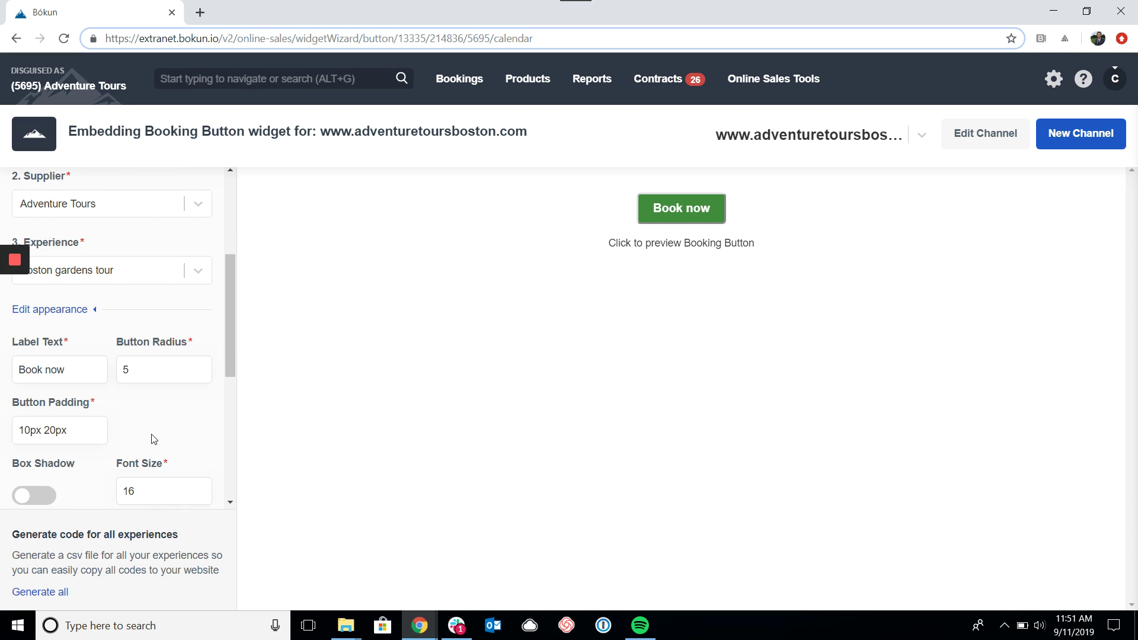
pyautogui.click(94, 315)
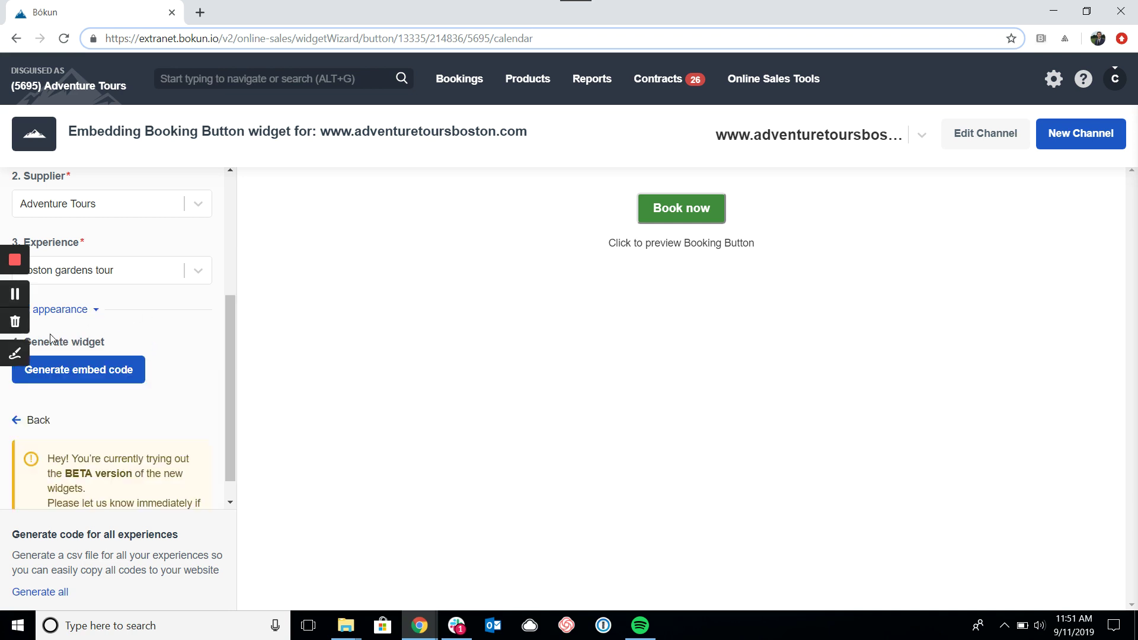
# - Generate the Boston gardens tour button's embed code and copy it from the Embed Booking Button dialog
pyautogui.click(97, 372)
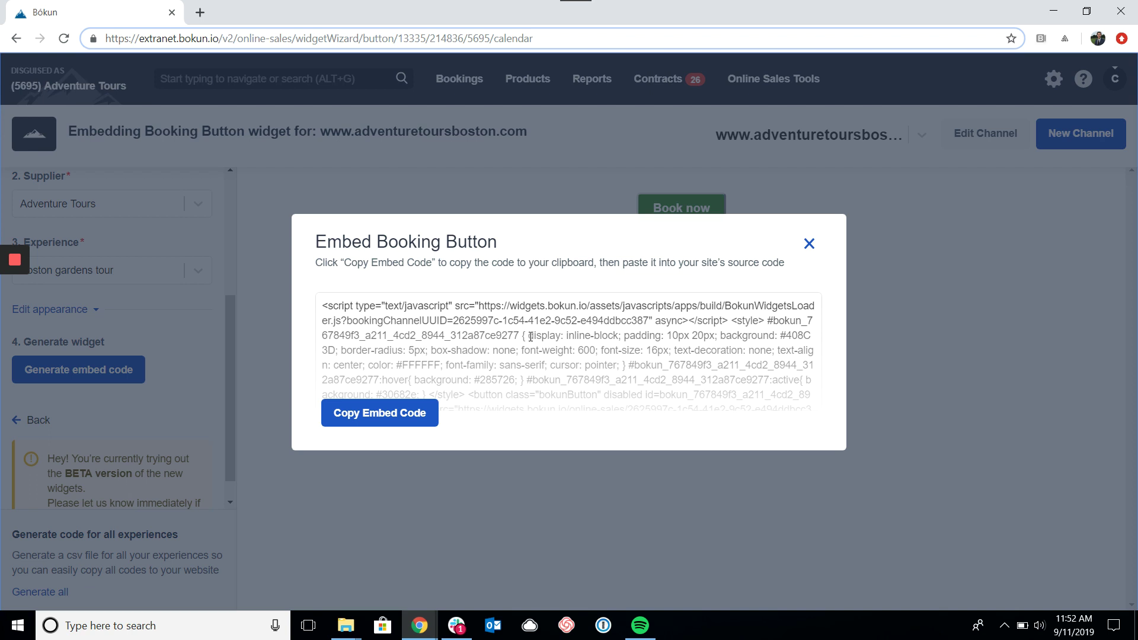
pyautogui.click(395, 419)
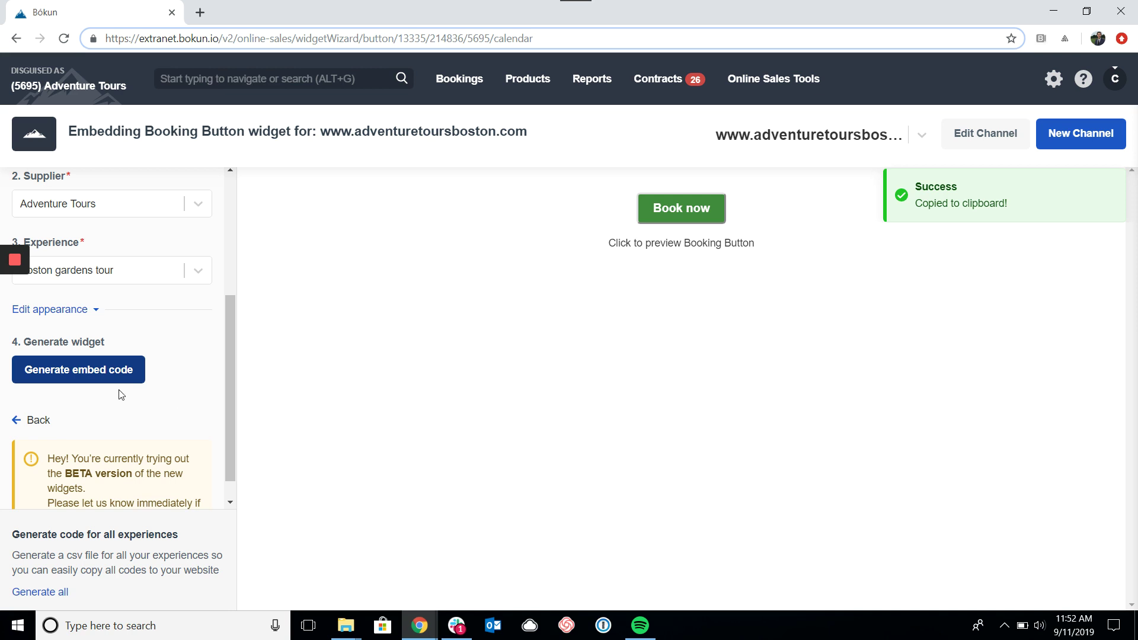
pyautogui.scroll(4, 195, 385)
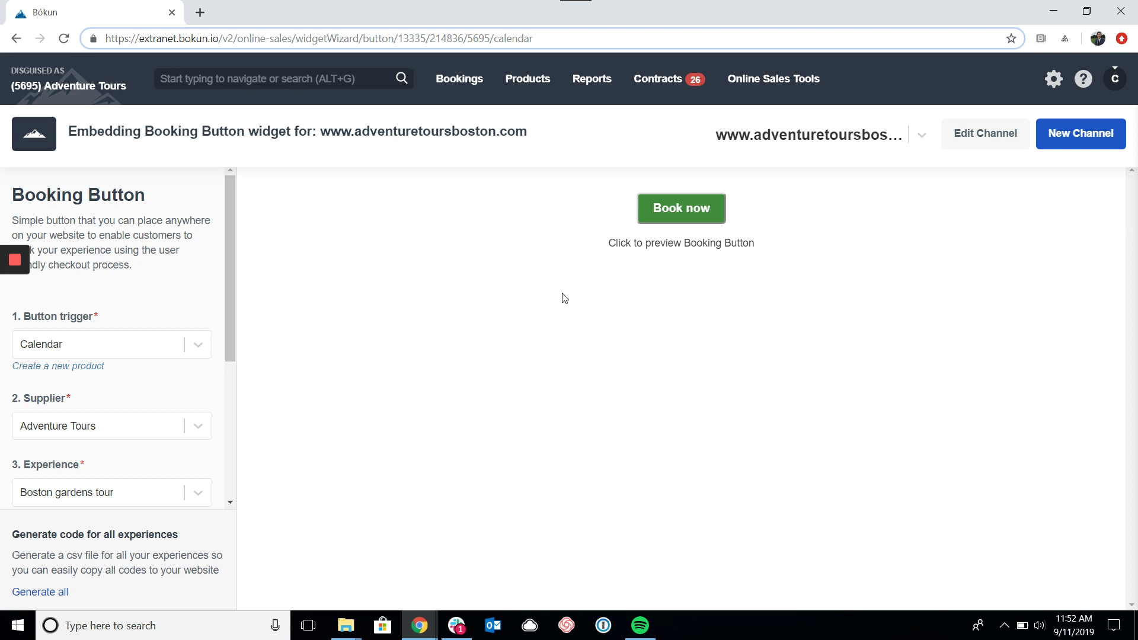
# - Preview the button and test-book 2 adults on September 18 at 09:00 AM (€18.18), then close the preview
pyautogui.click(682, 217)
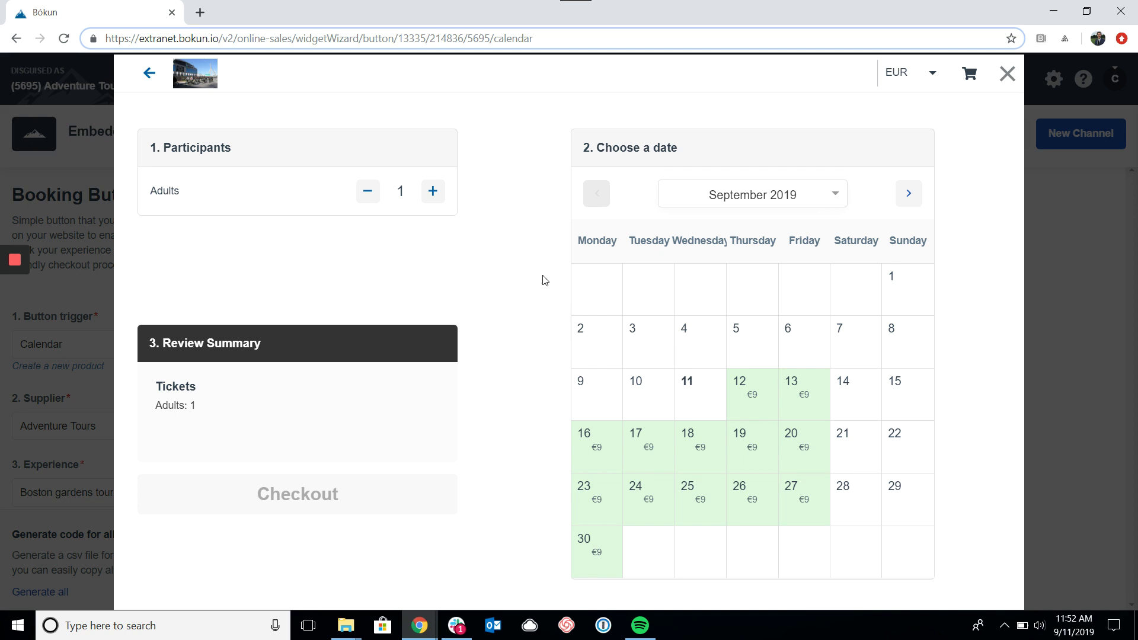
pyautogui.click(433, 193)
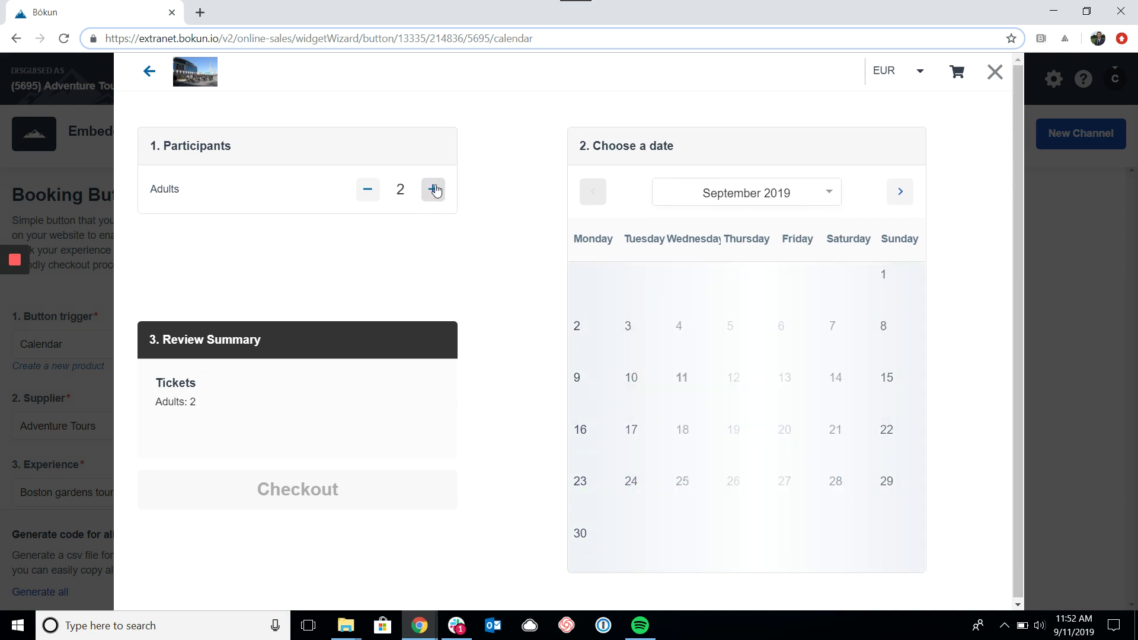
pyautogui.click(691, 454)
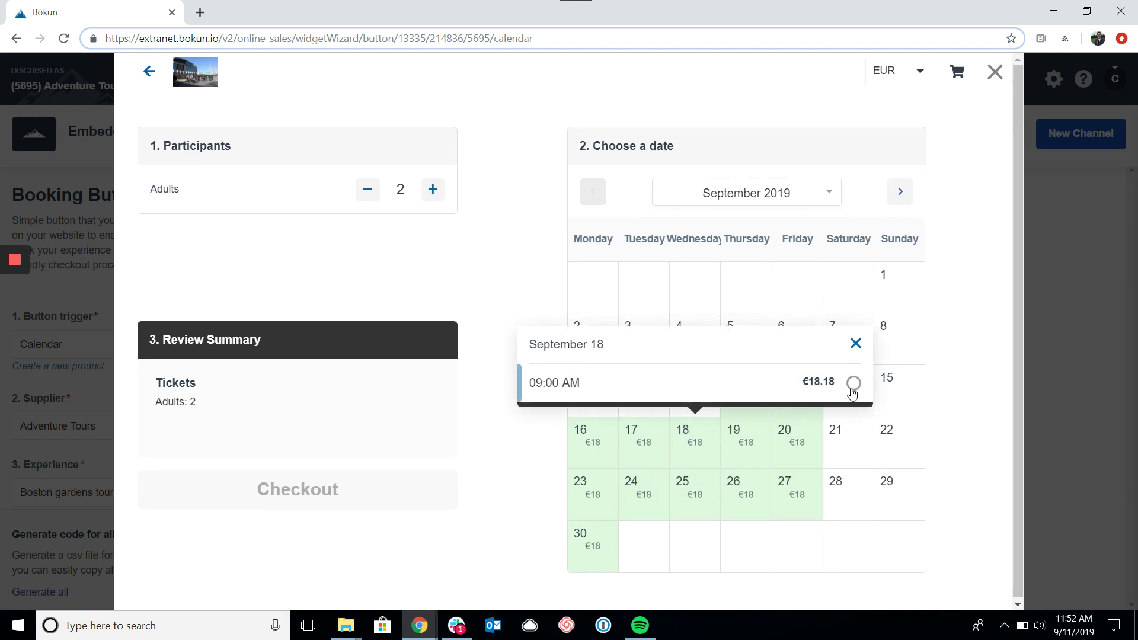
pyautogui.click(853, 384)
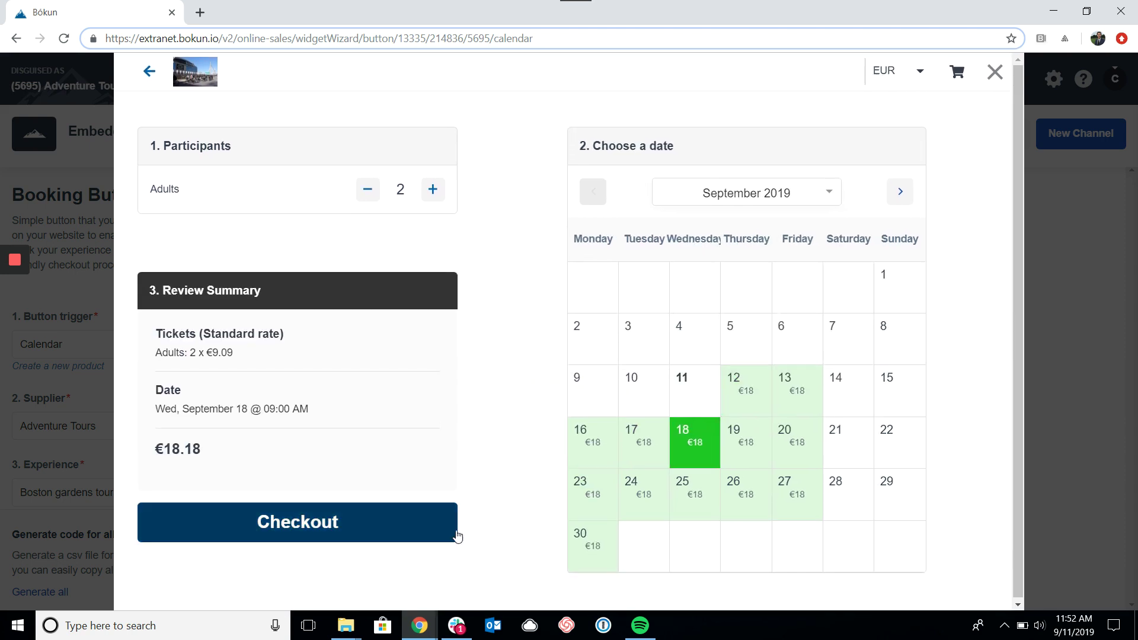
pyautogui.click(1008, 73)
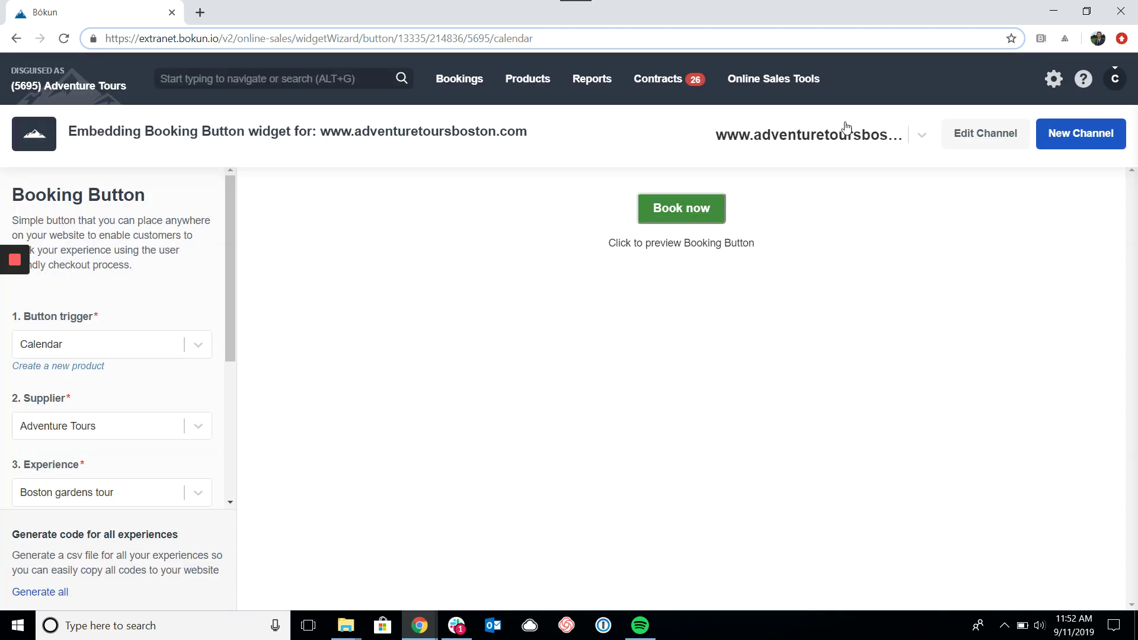
pyautogui.click(108, 344)
# - Set the button trigger to Product Page with Boston Wine Tour as the experience
pyautogui.click(104, 382)
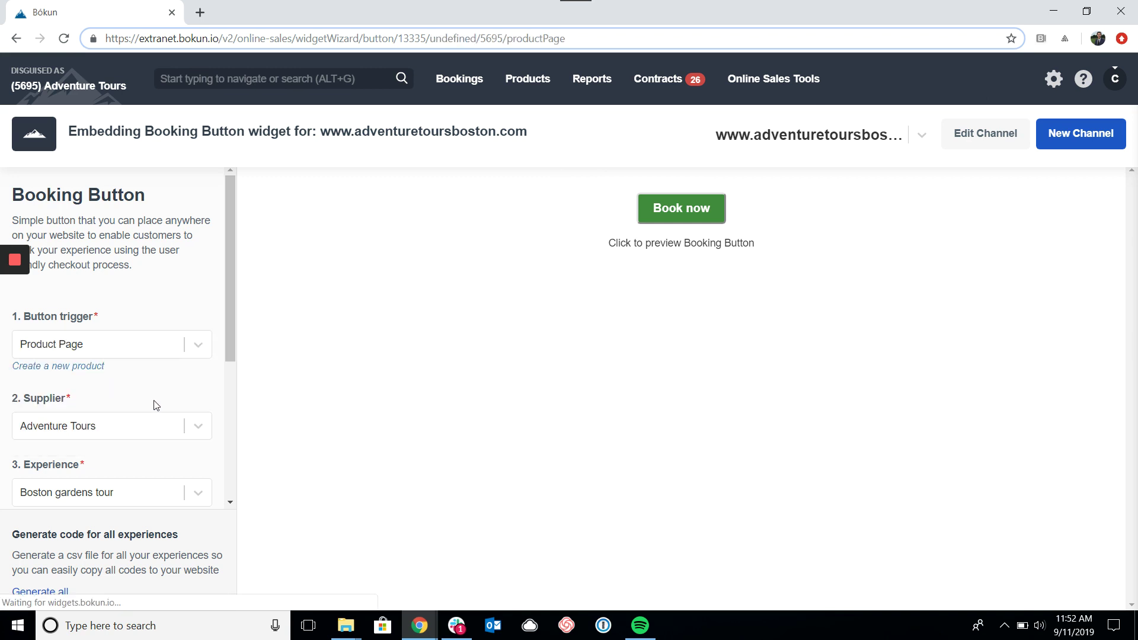
pyautogui.scroll(-3, 154, 400)
pyautogui.click(149, 349)
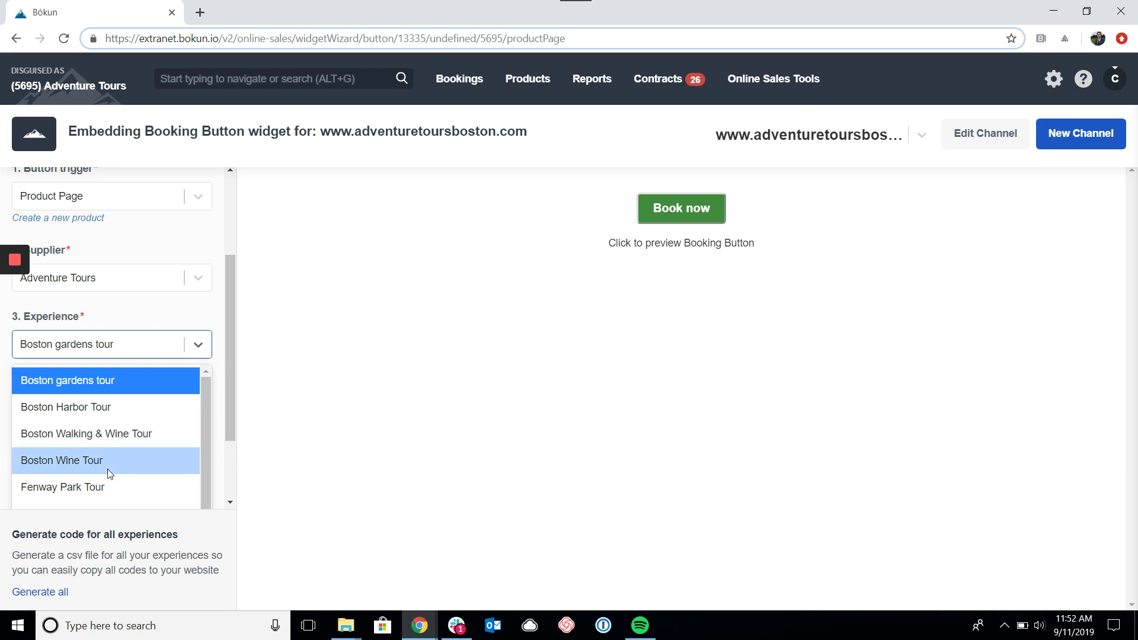
pyautogui.click(110, 468)
pyautogui.scroll(1, 168, 432)
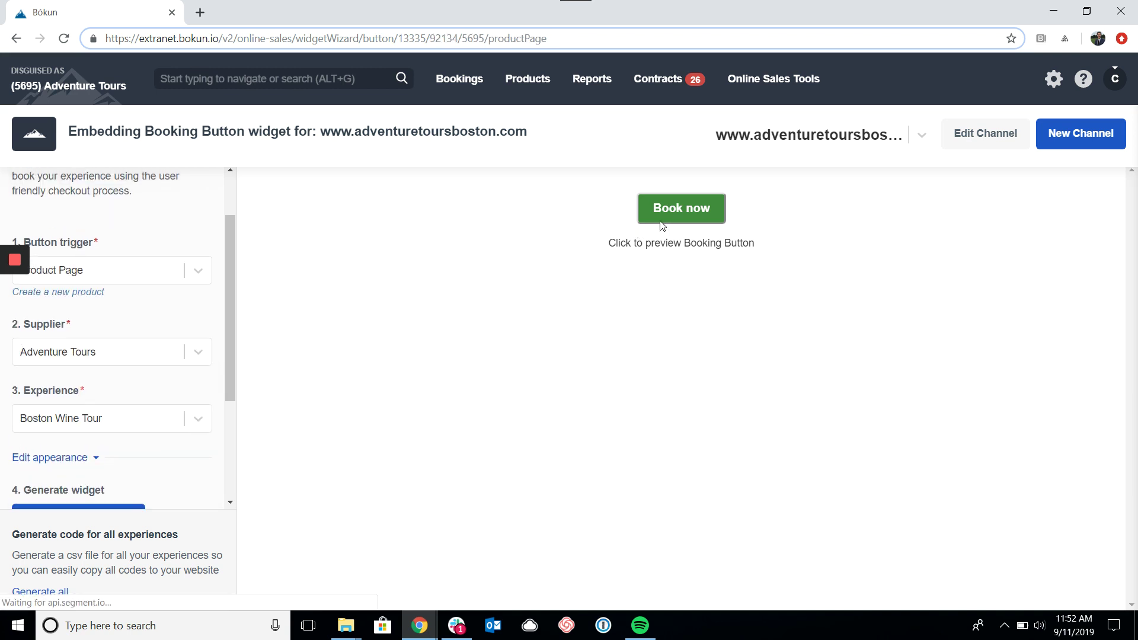
# - Preview the Boston Wine Tour product page, reviewing its €45 details and September availability, then close it
pyautogui.click(679, 216)
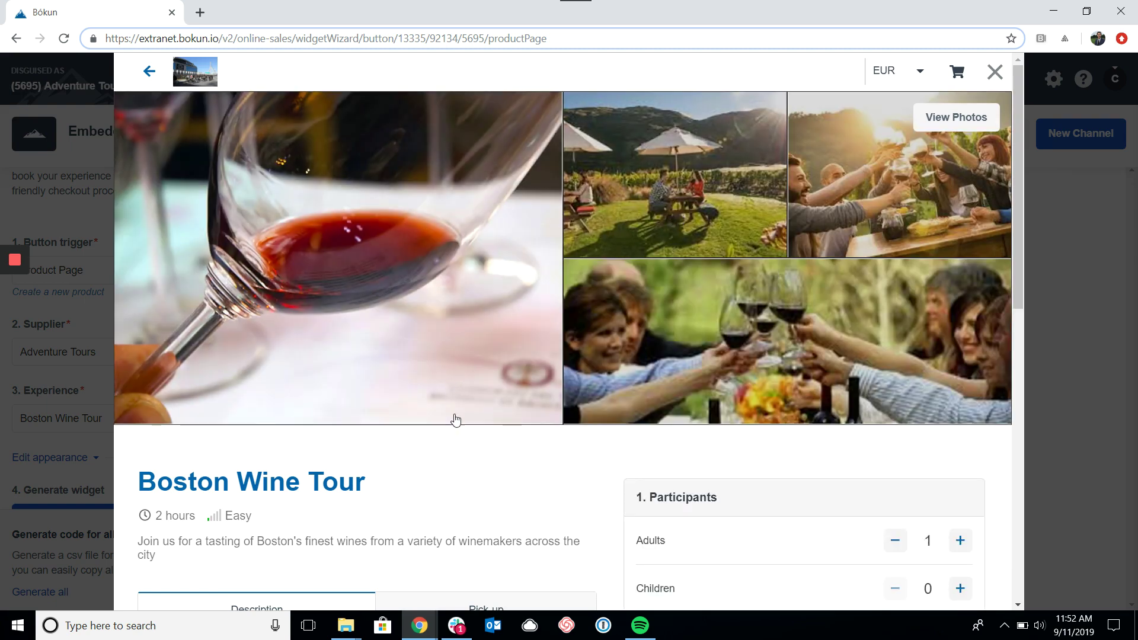
pyautogui.scroll(-1, 490, 457)
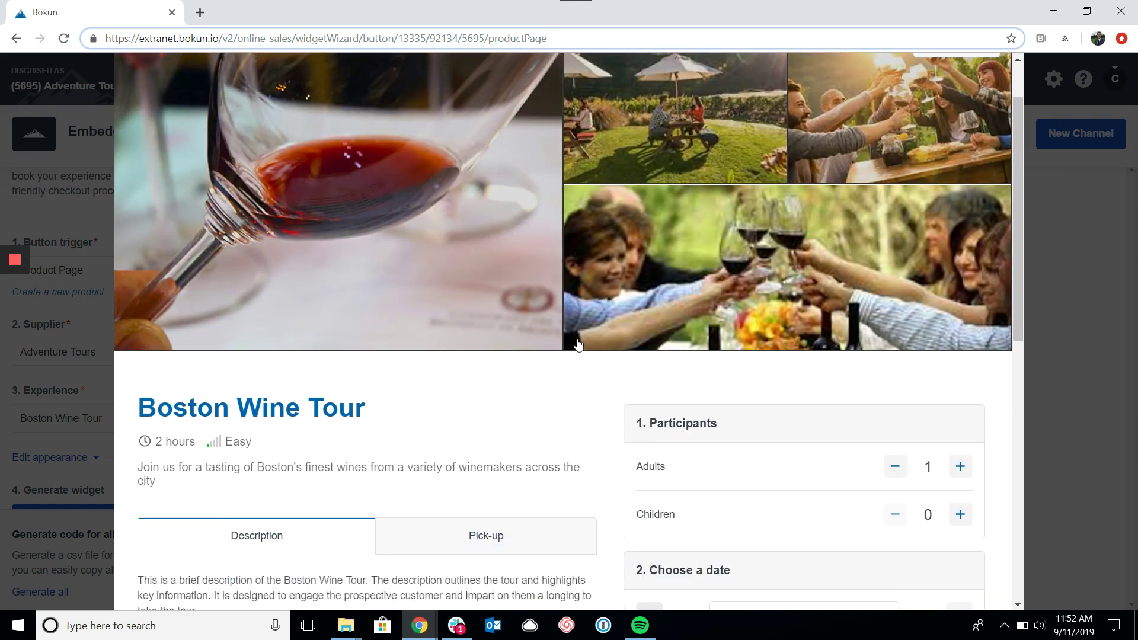
pyautogui.scroll(-2, 579, 339)
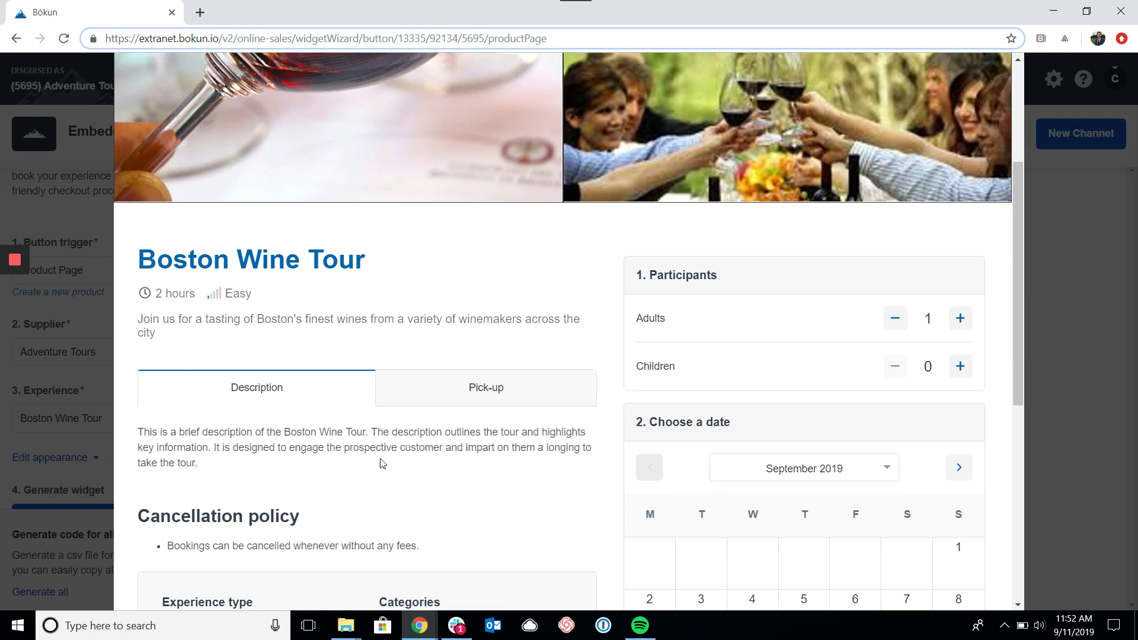
pyautogui.scroll(-1, 413, 450)
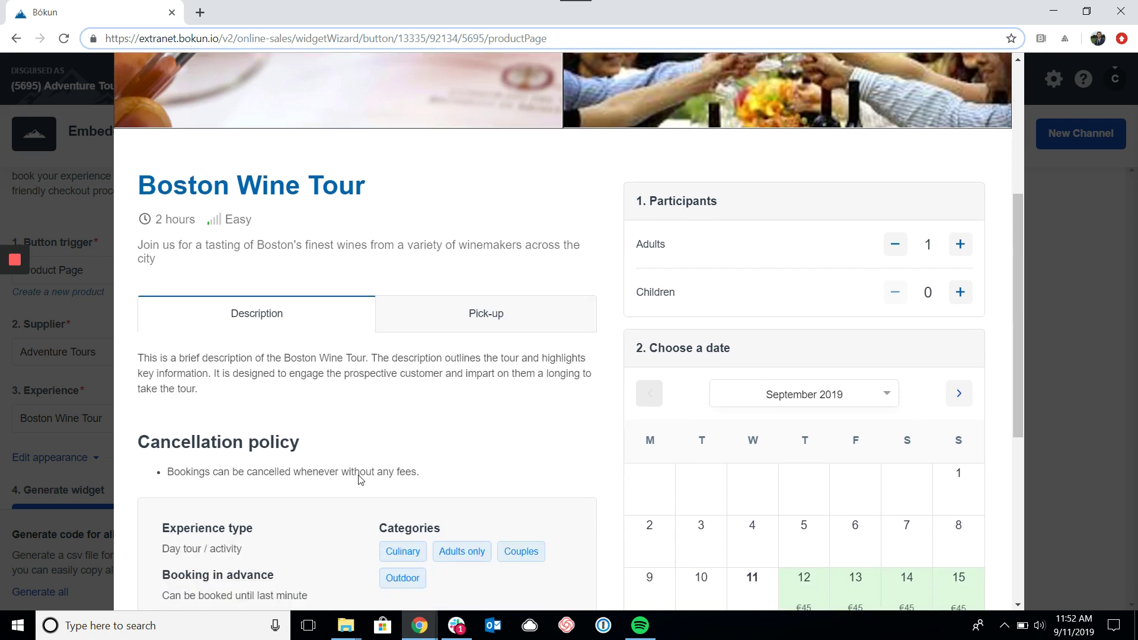
pyautogui.scroll(-2, 424, 457)
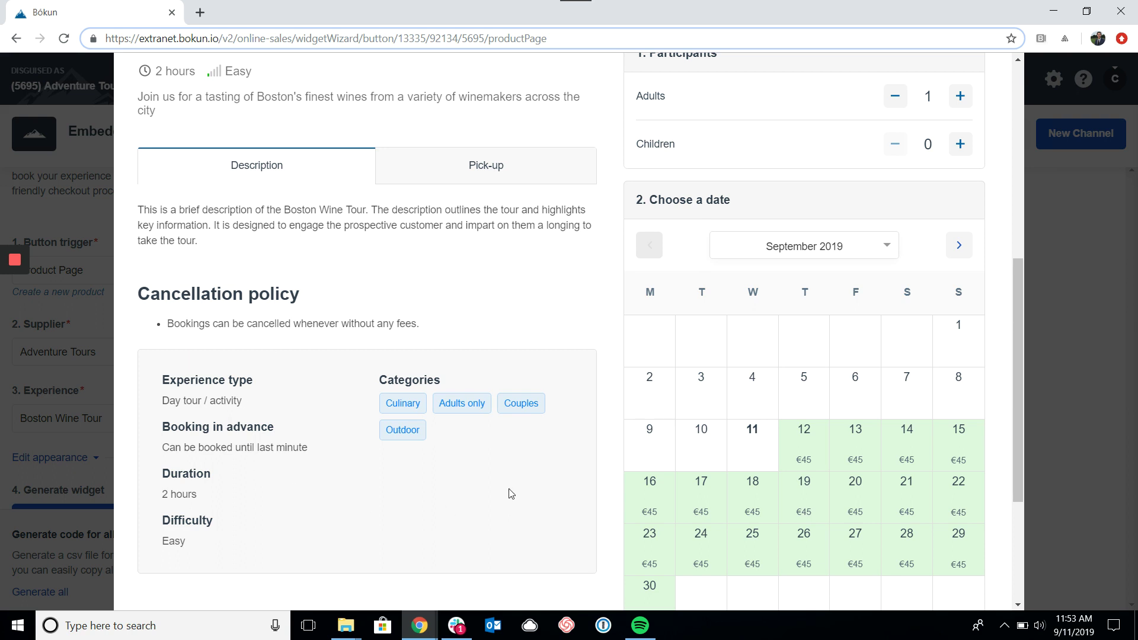
pyautogui.scroll(1, 512, 494)
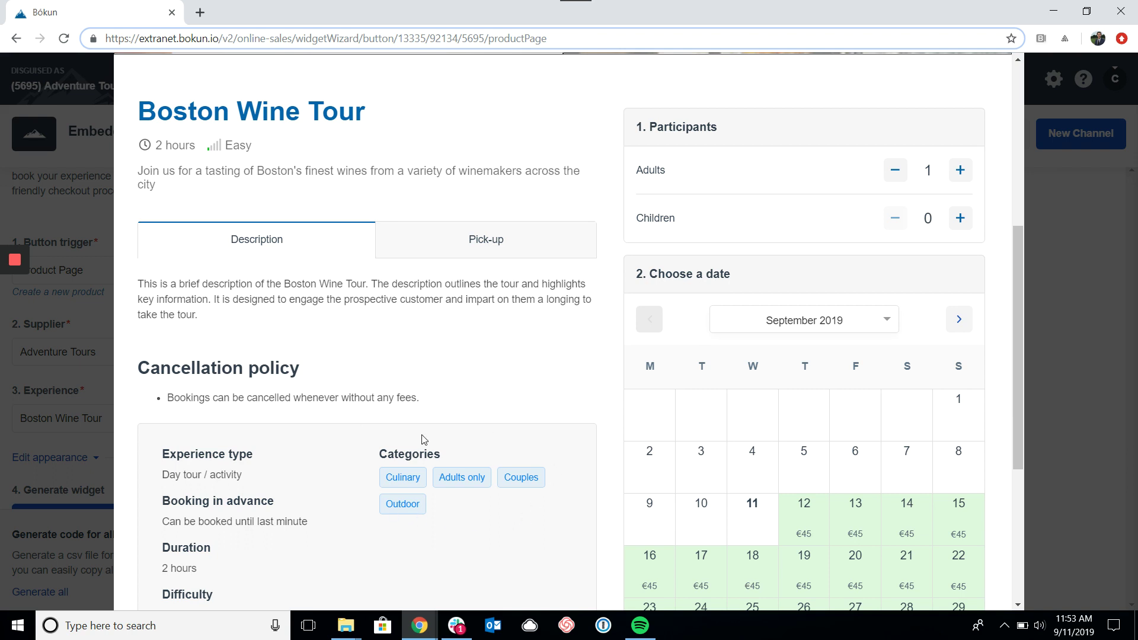
pyautogui.scroll(1, 441, 428)
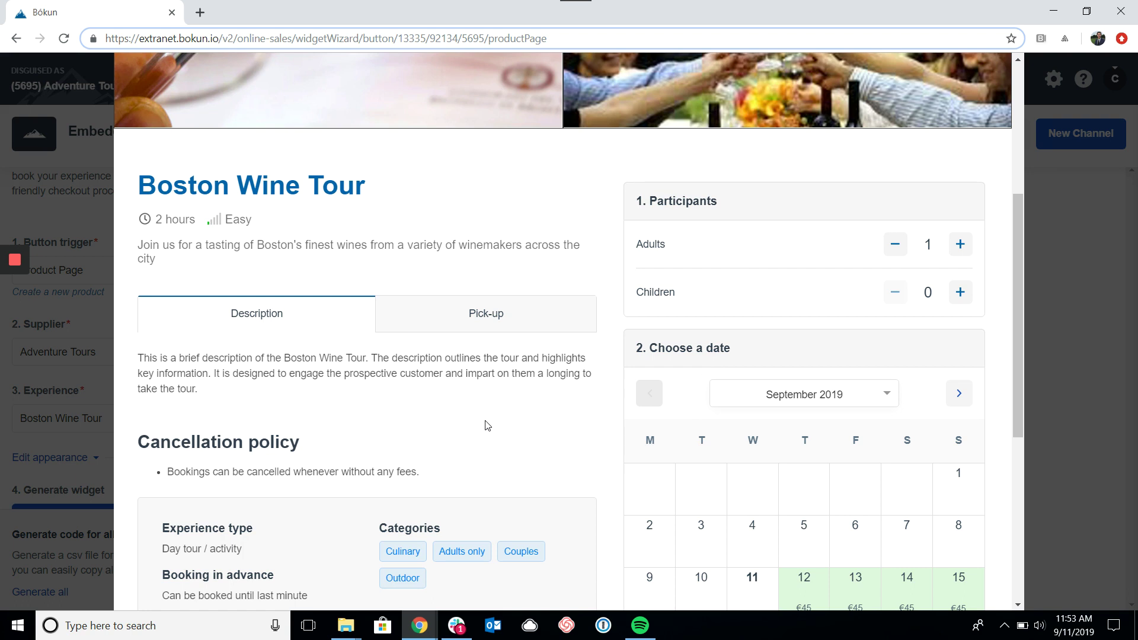
pyautogui.scroll(-1, 487, 426)
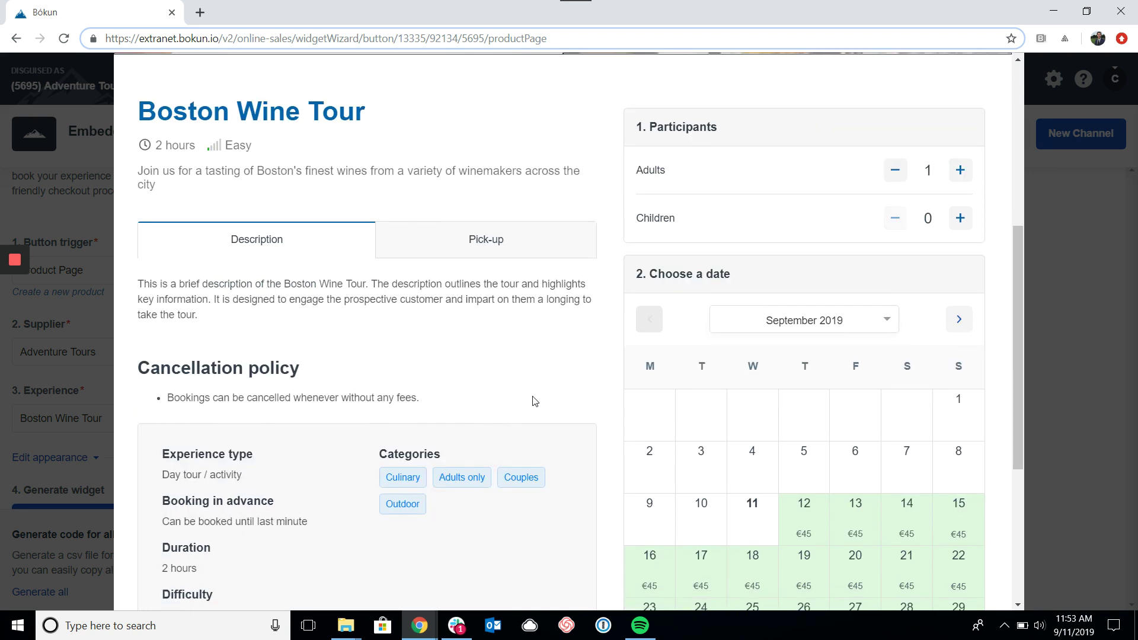
pyautogui.scroll(-3, 856, 198)
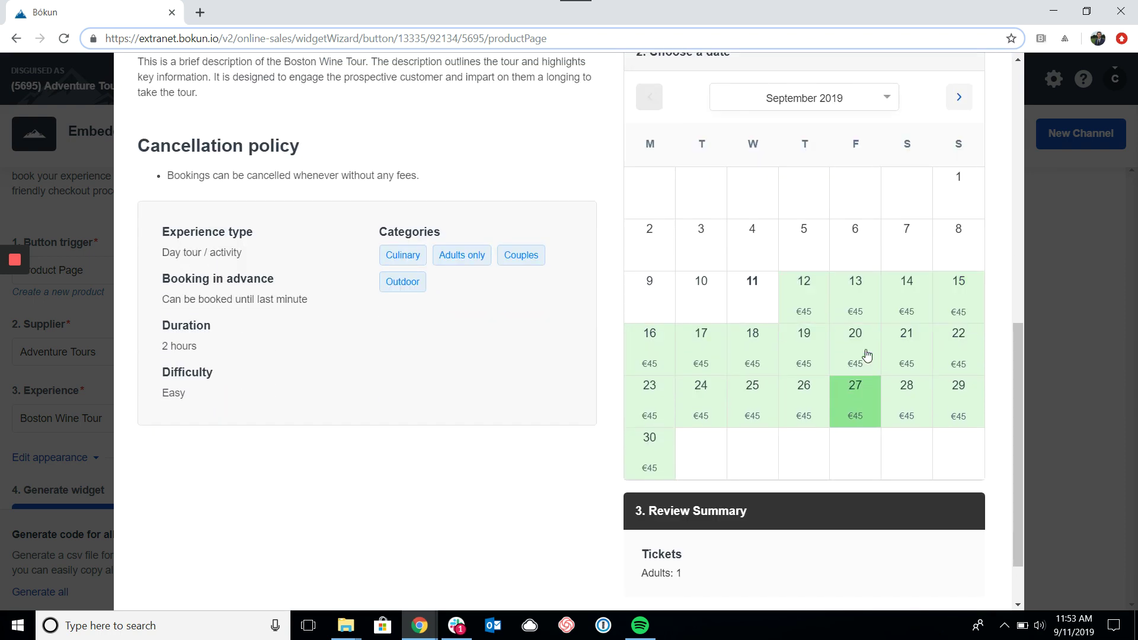
pyautogui.scroll(6, 980, 264)
pyautogui.scroll(2, 985, 264)
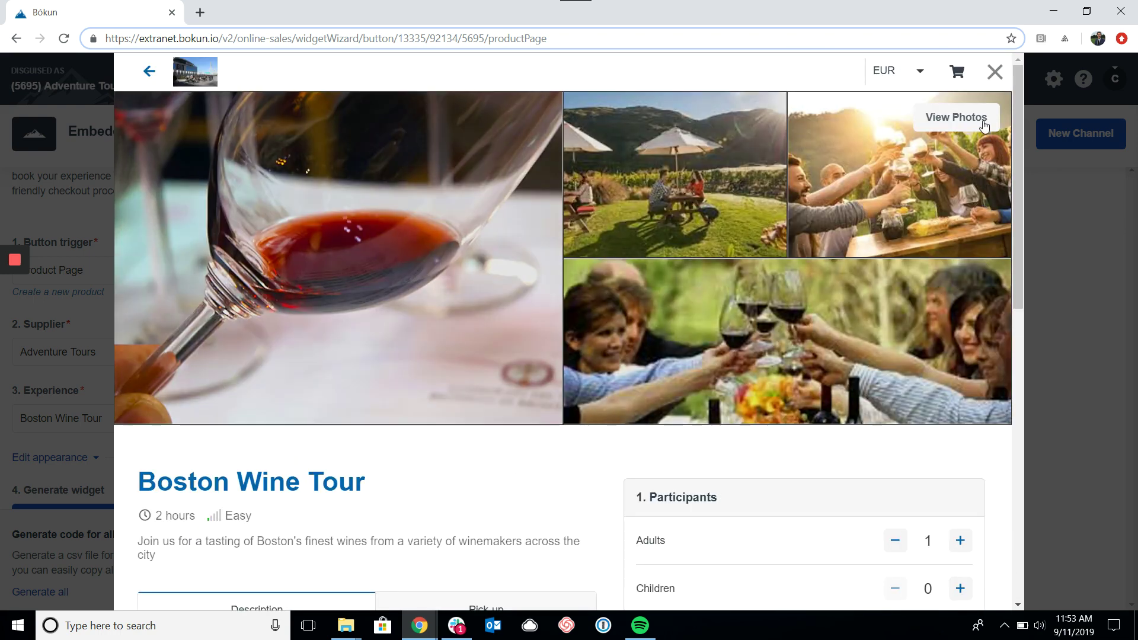
pyautogui.click(993, 75)
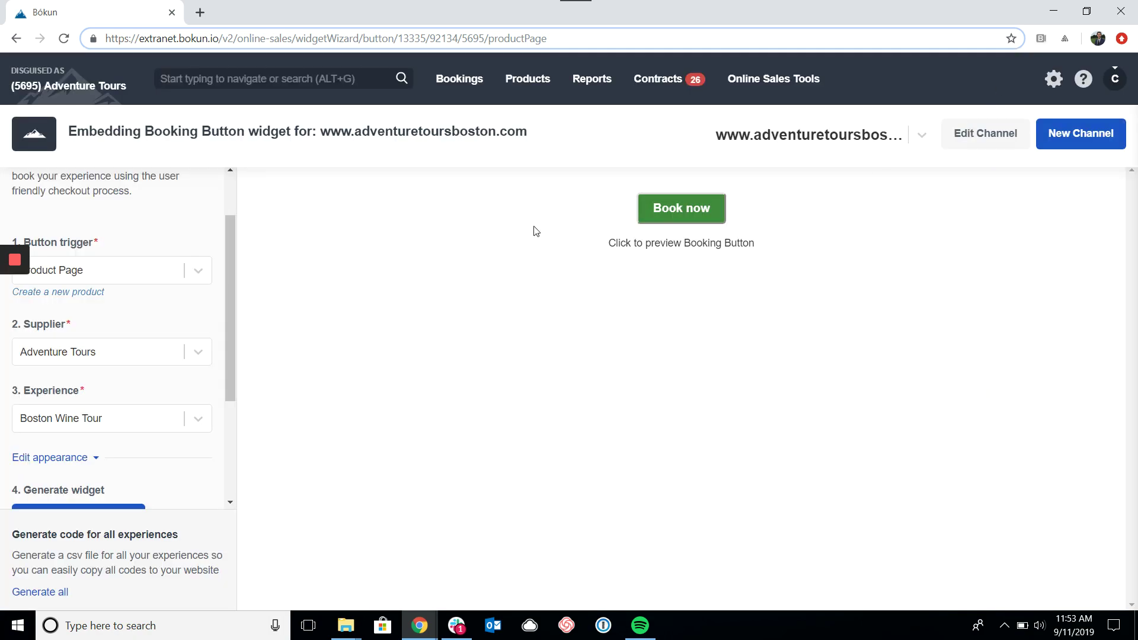
# - Switch the button trigger to Product List and select the Boston Tours list
pyautogui.click(151, 276)
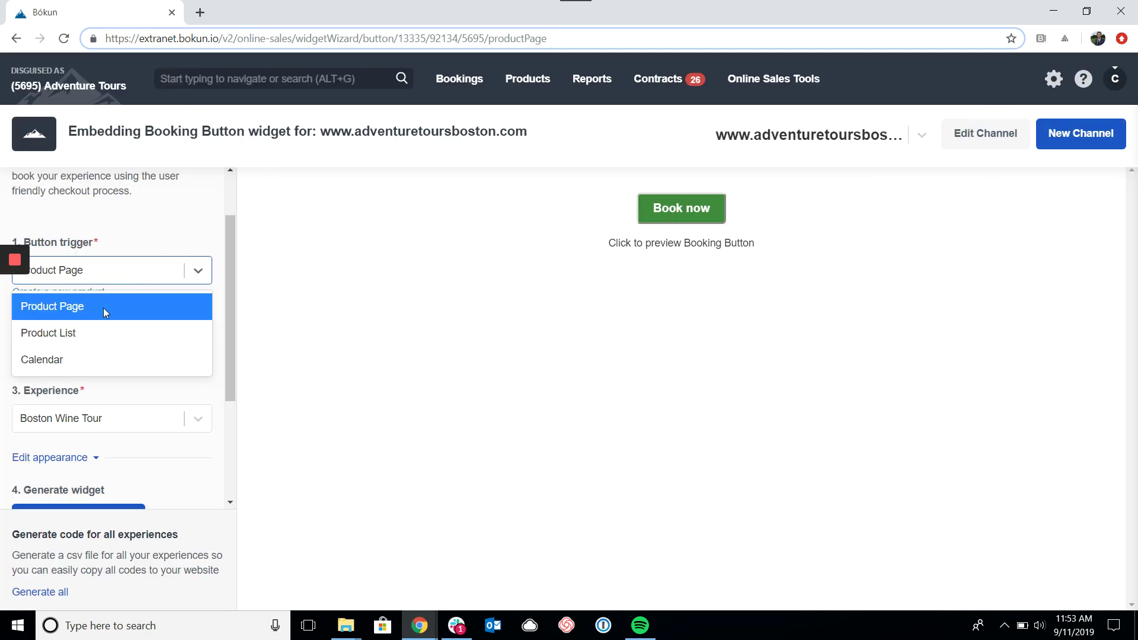
pyautogui.click(89, 330)
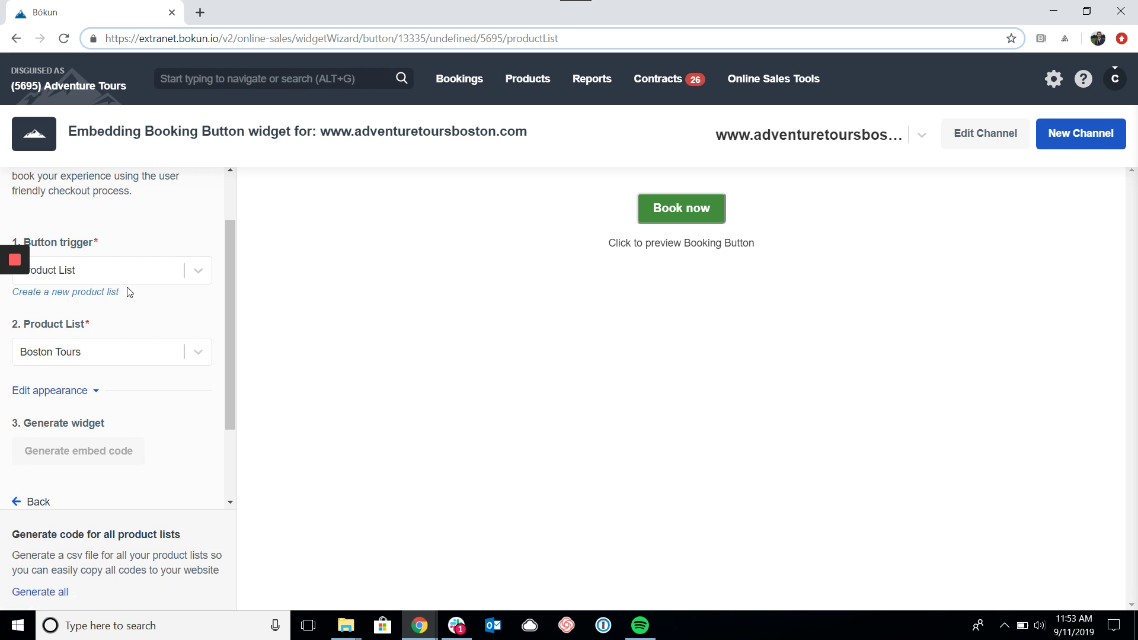
pyautogui.click(113, 350)
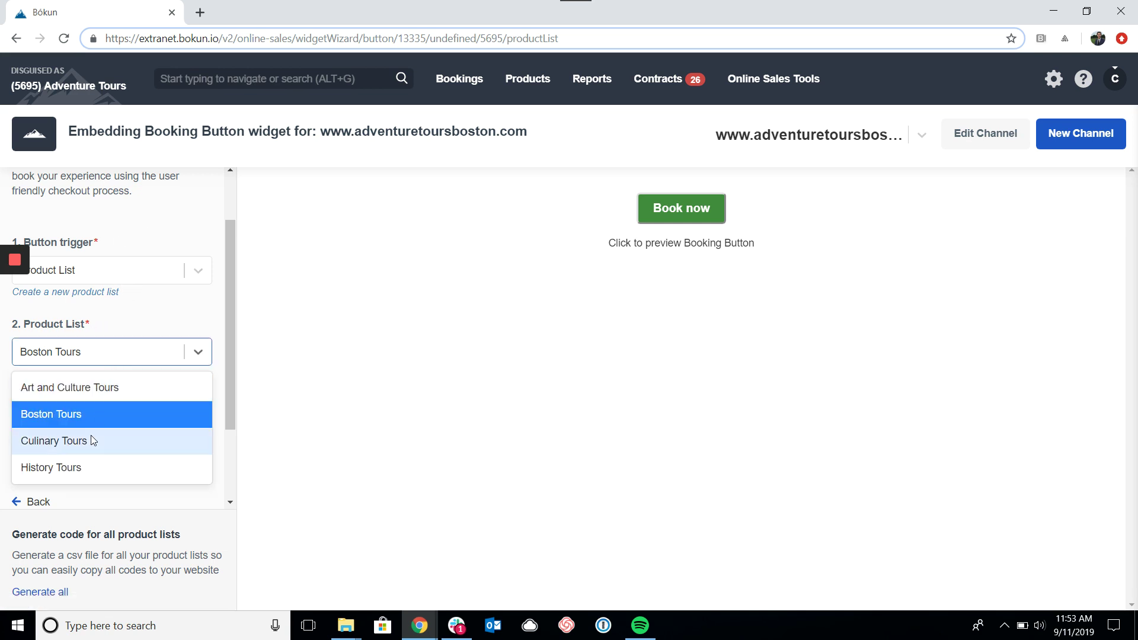
pyautogui.click(92, 437)
pyautogui.click(118, 360)
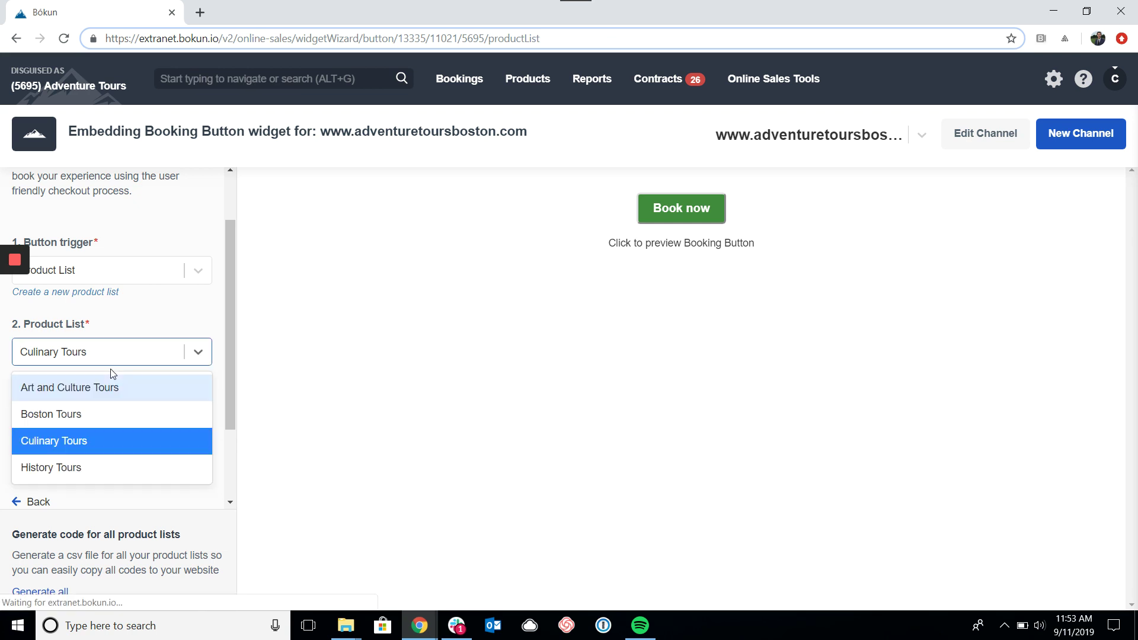
pyautogui.click(100, 415)
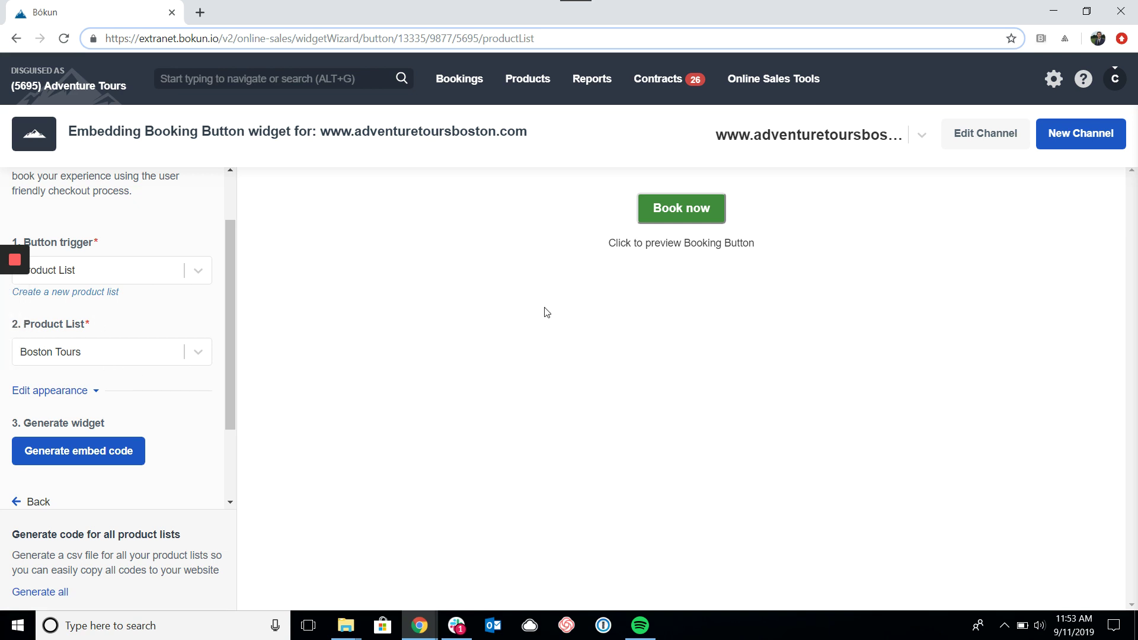
# - In the product-list preview, book Boston Wine Tour for September 20 at 03:00 AM and check out
pyautogui.click(673, 222)
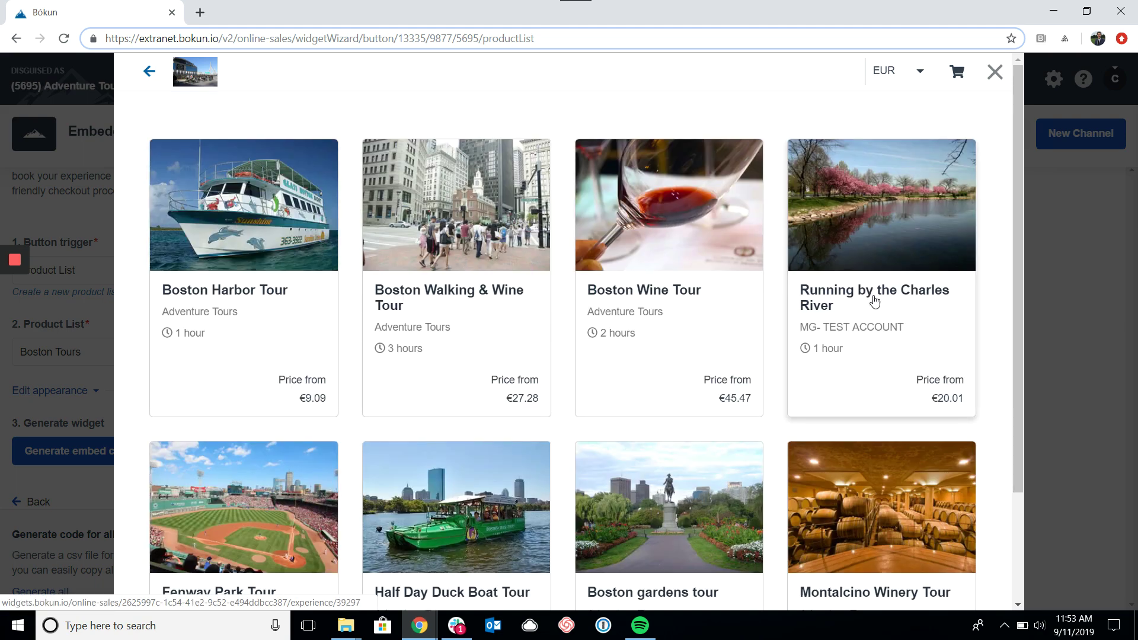
pyautogui.scroll(-1, 882, 323)
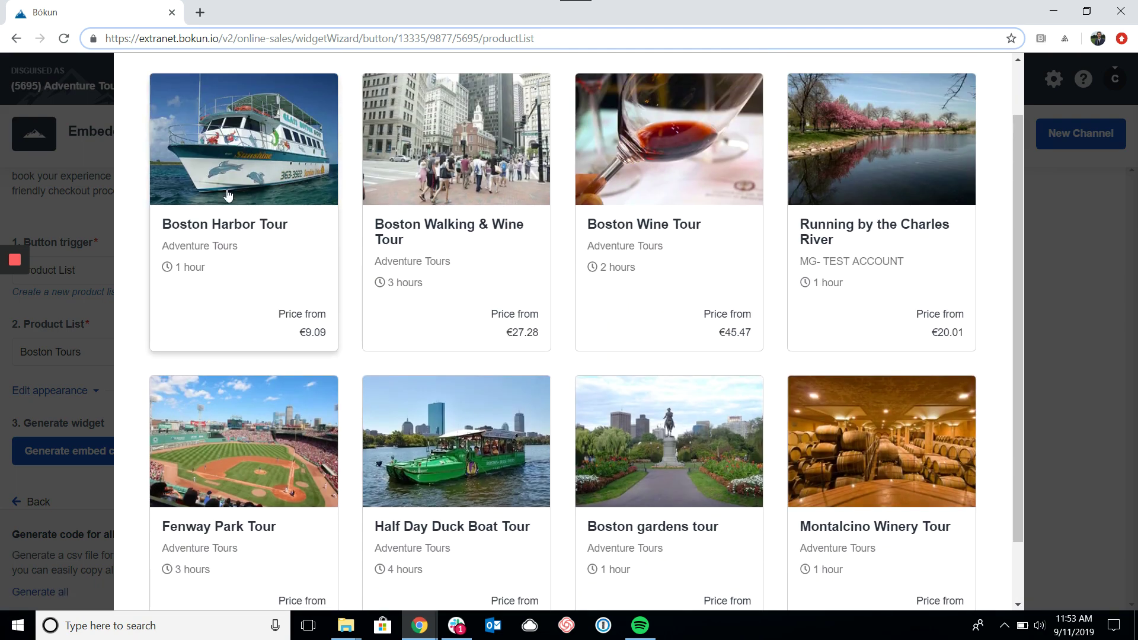
pyautogui.click(646, 188)
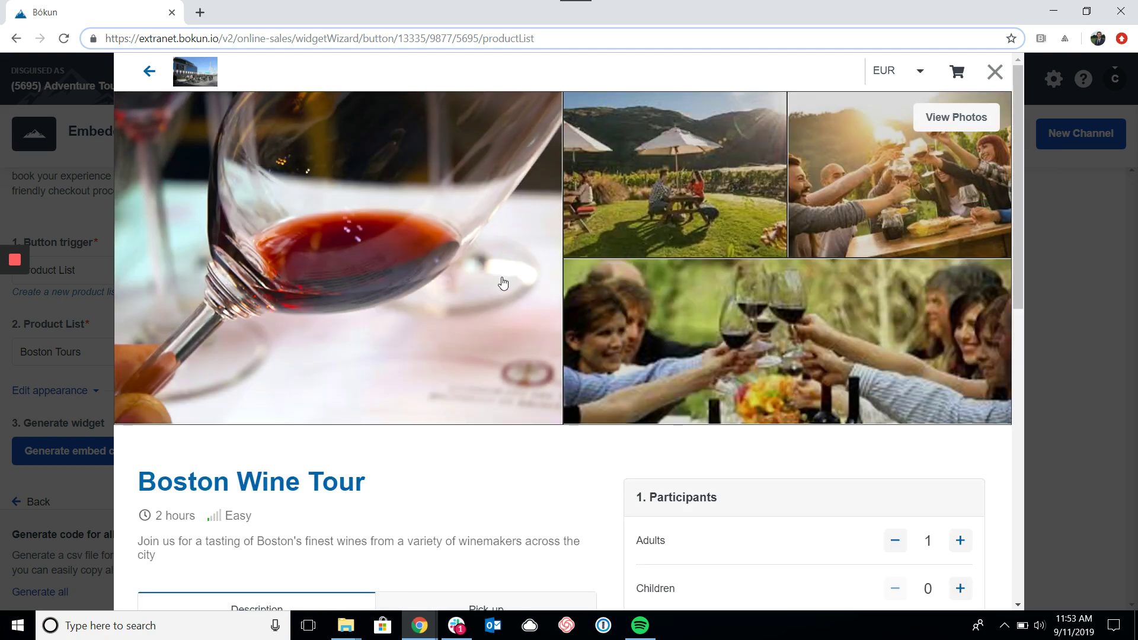
pyautogui.scroll(-5, 504, 282)
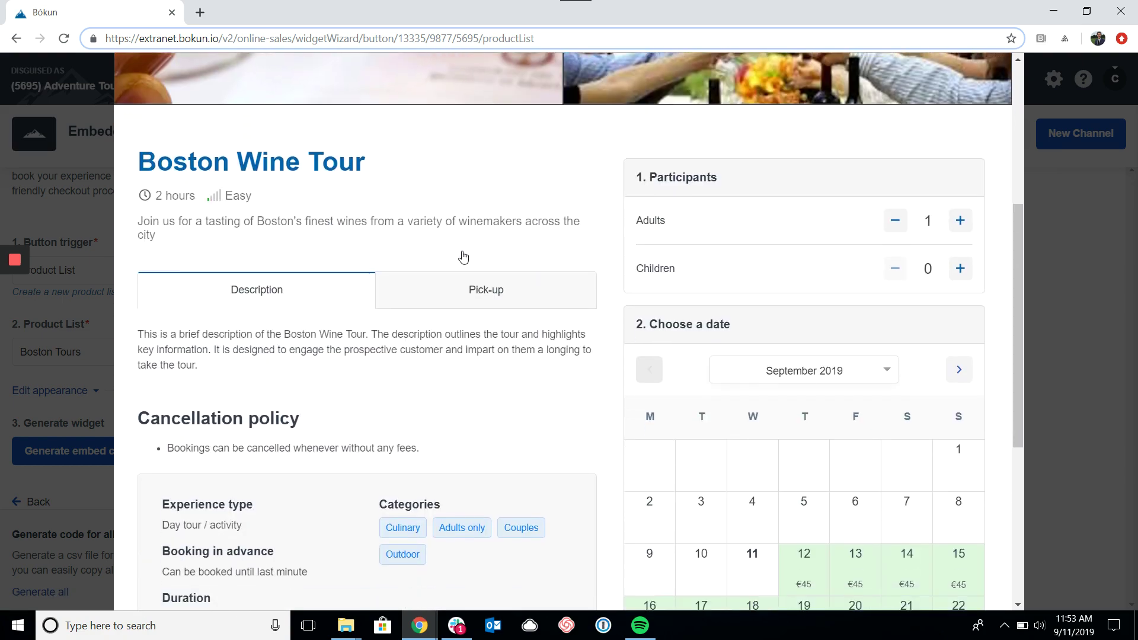
pyautogui.scroll(-3, 464, 256)
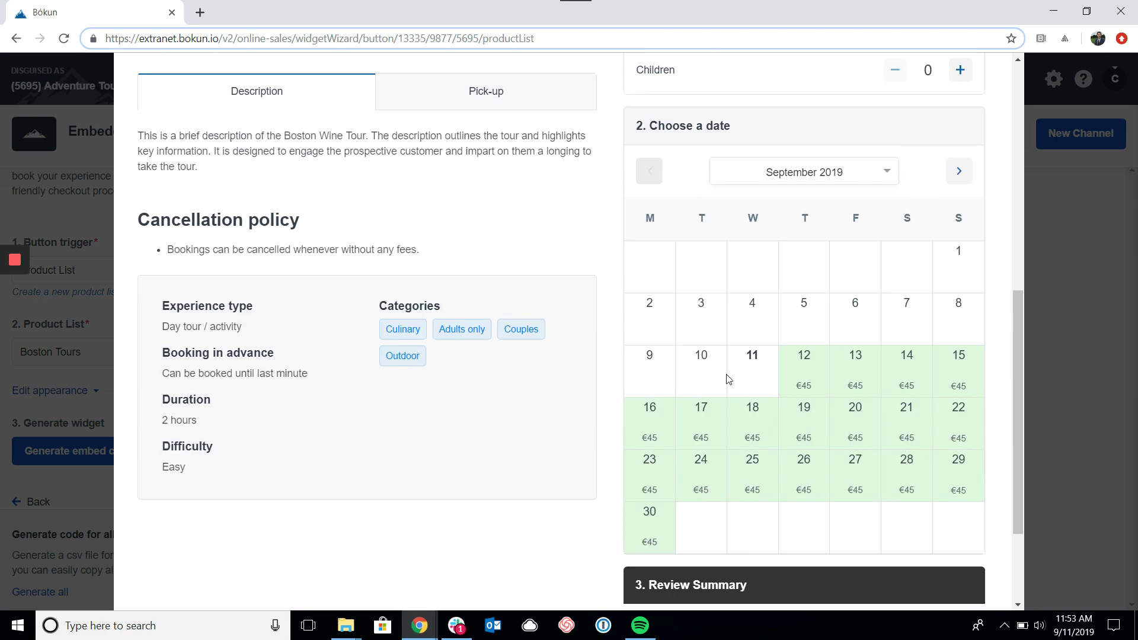
pyautogui.click(856, 438)
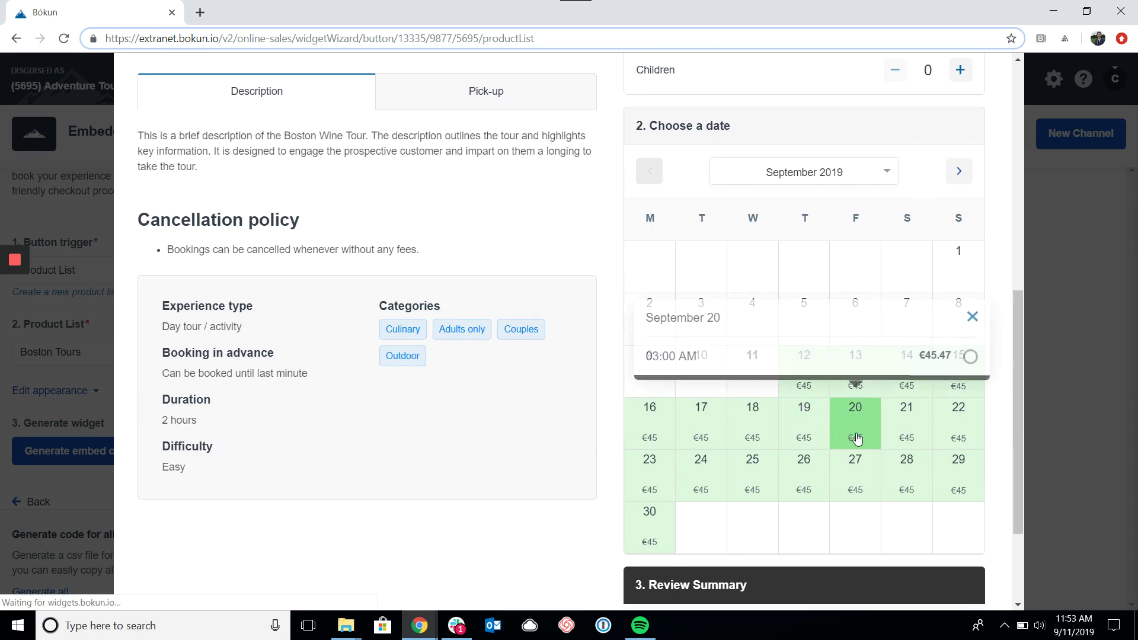
pyautogui.click(968, 364)
pyautogui.scroll(-4, 941, 406)
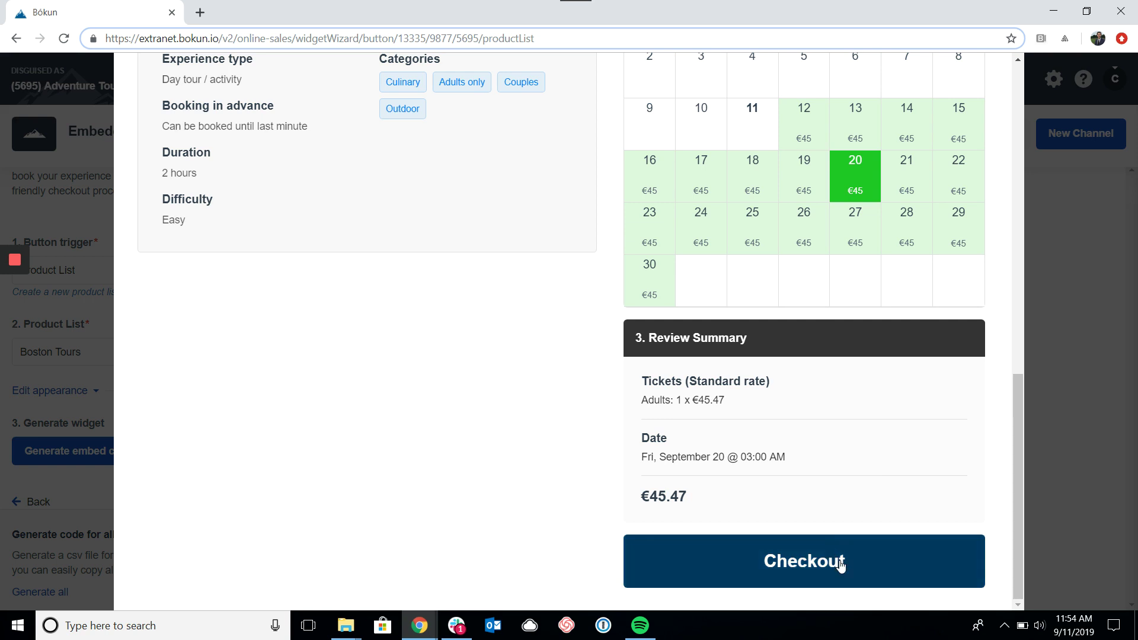
pyautogui.click(840, 563)
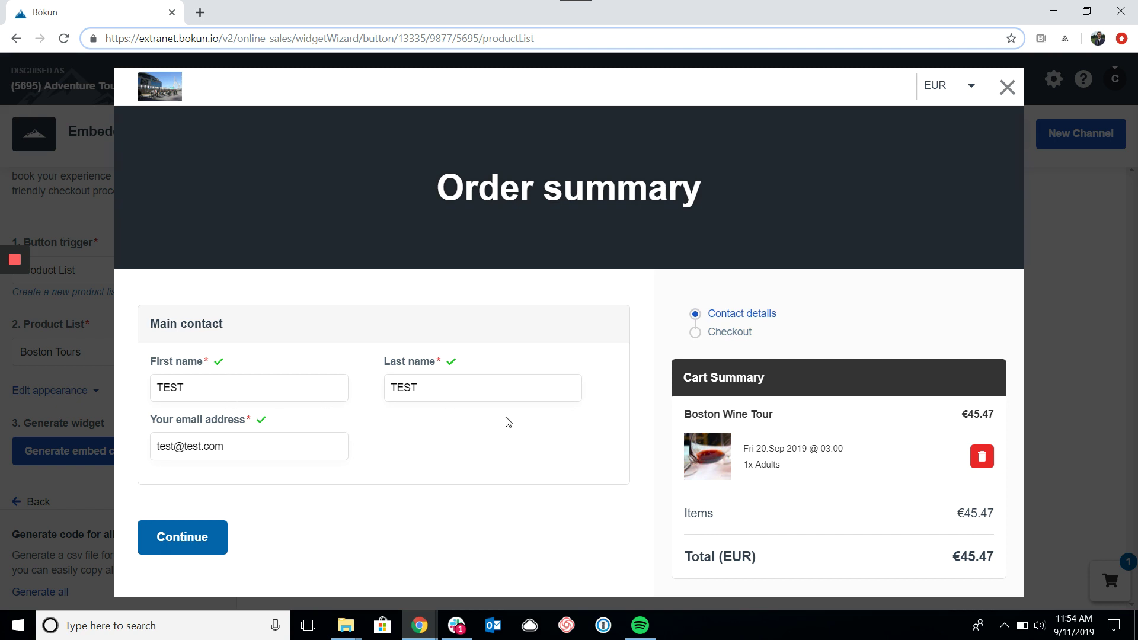
# - Continue from the contact form to the PayPal payment step, then close the checkout preview
pyautogui.click(224, 539)
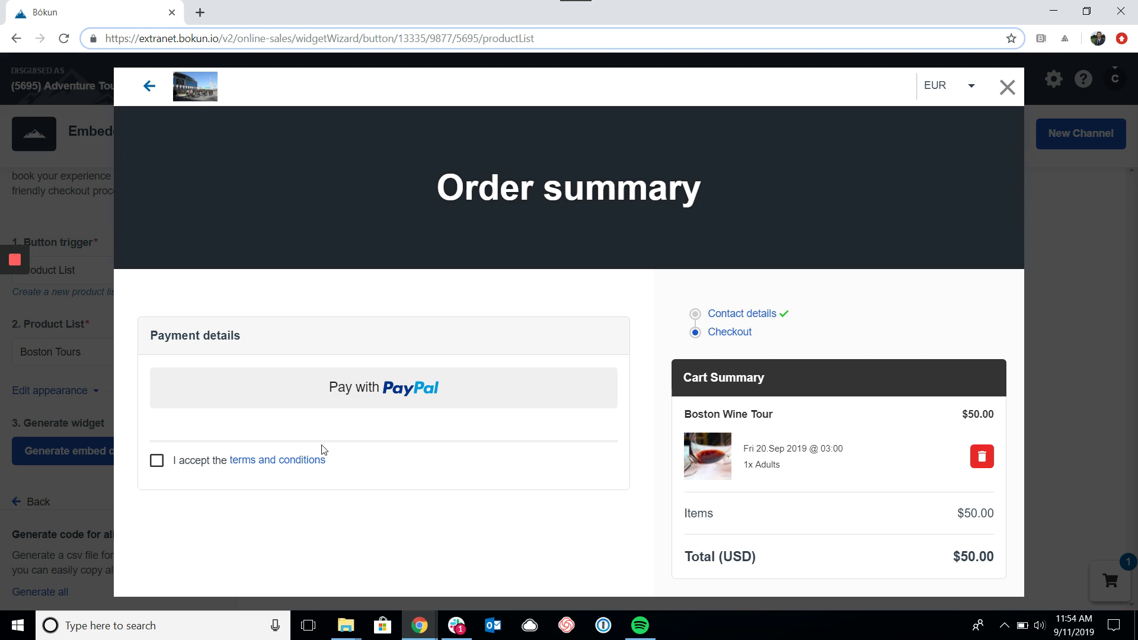
pyautogui.click(1007, 88)
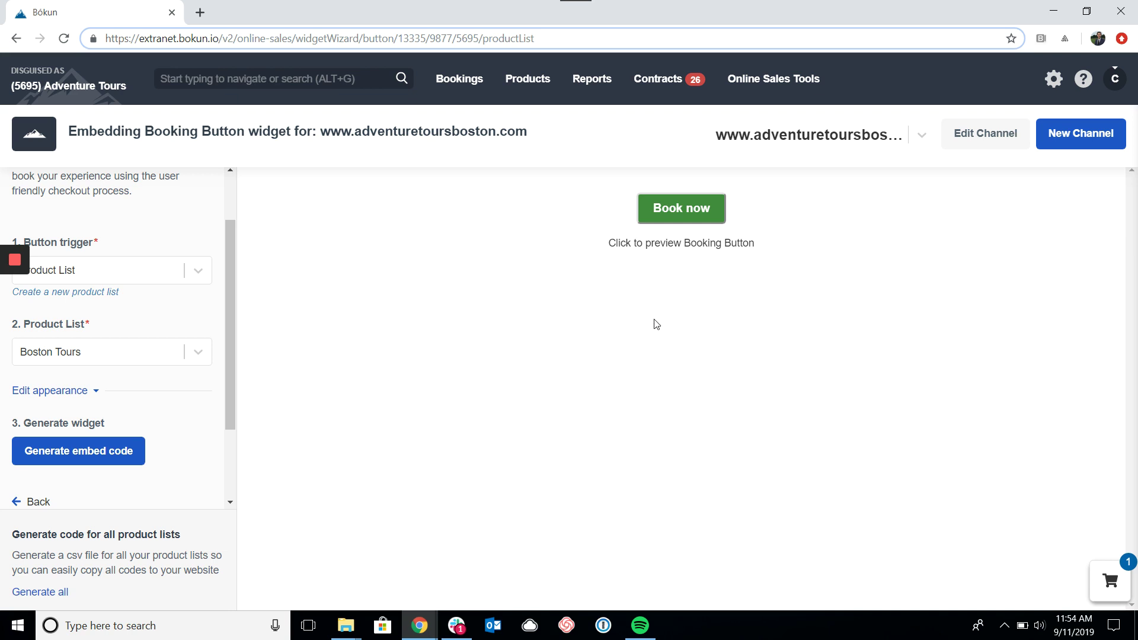
# - Open the channel editor and view Pricing and Payments: Test PayPal provider, USD currency
pyautogui.click(967, 144)
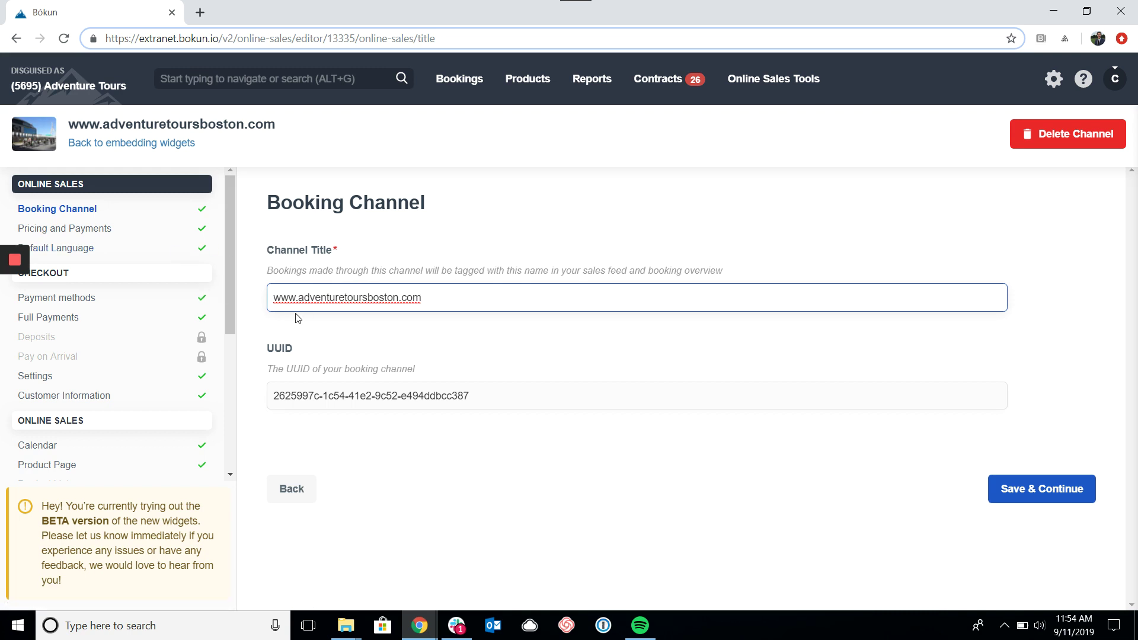
pyautogui.click(107, 235)
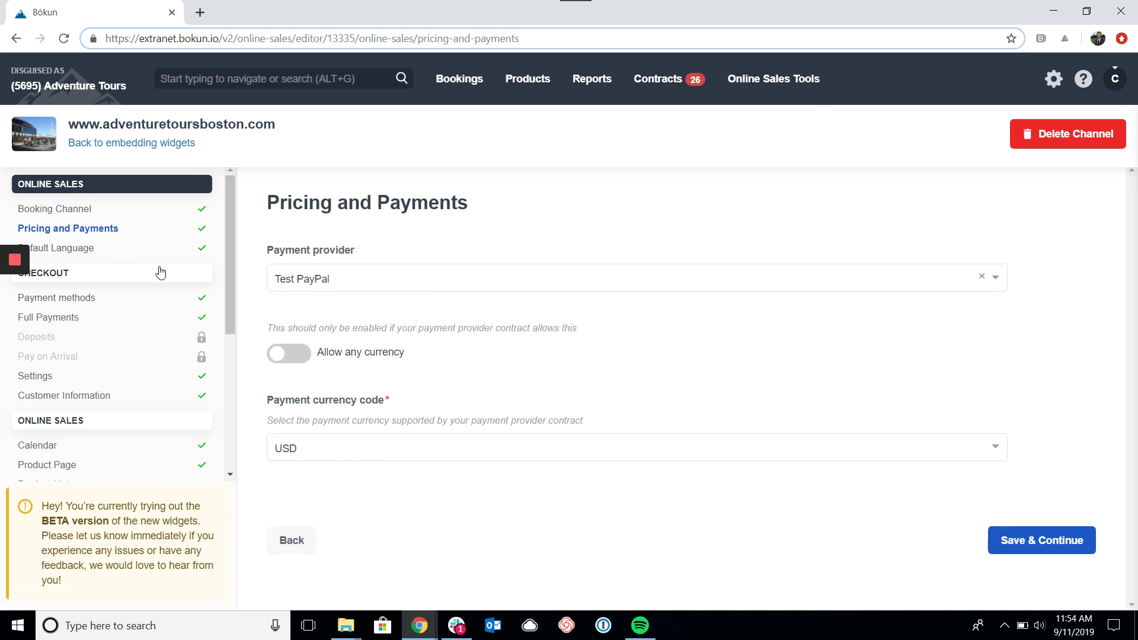
# - Review the channel's Default Language, Payment methods, checkout Settings and Customer Information pages
pyautogui.click(89, 257)
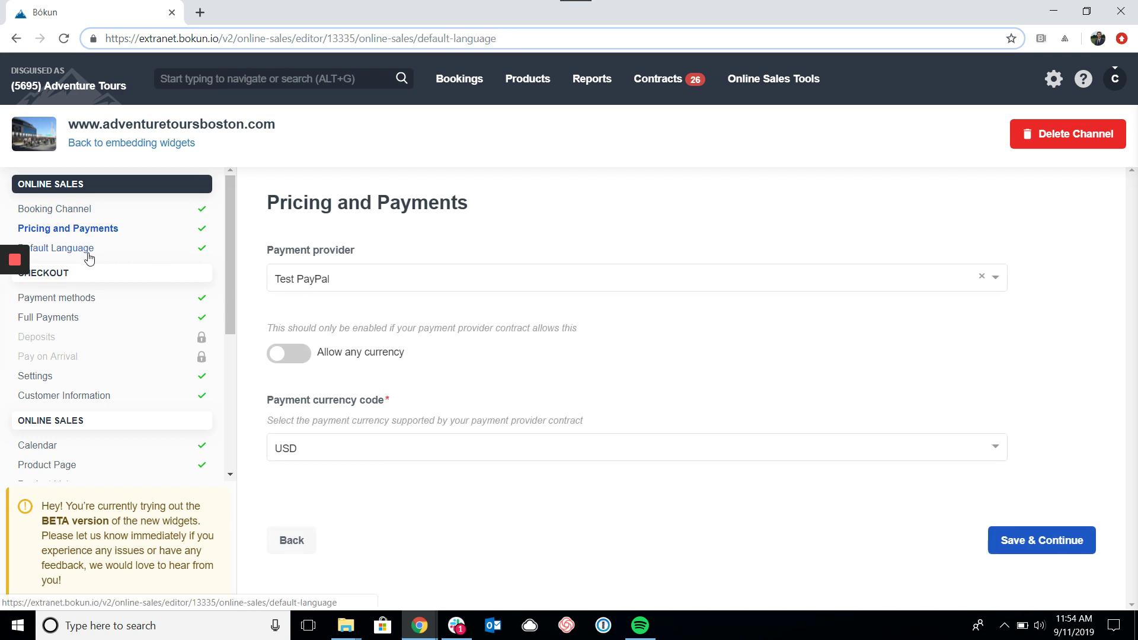
pyautogui.click(87, 301)
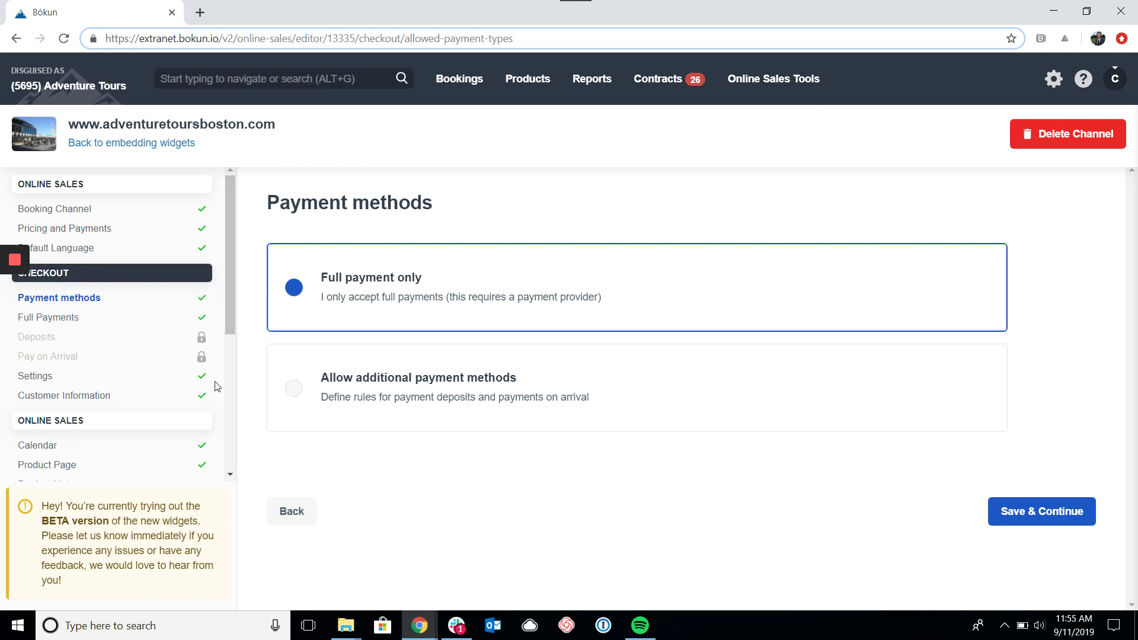
pyautogui.click(42, 384)
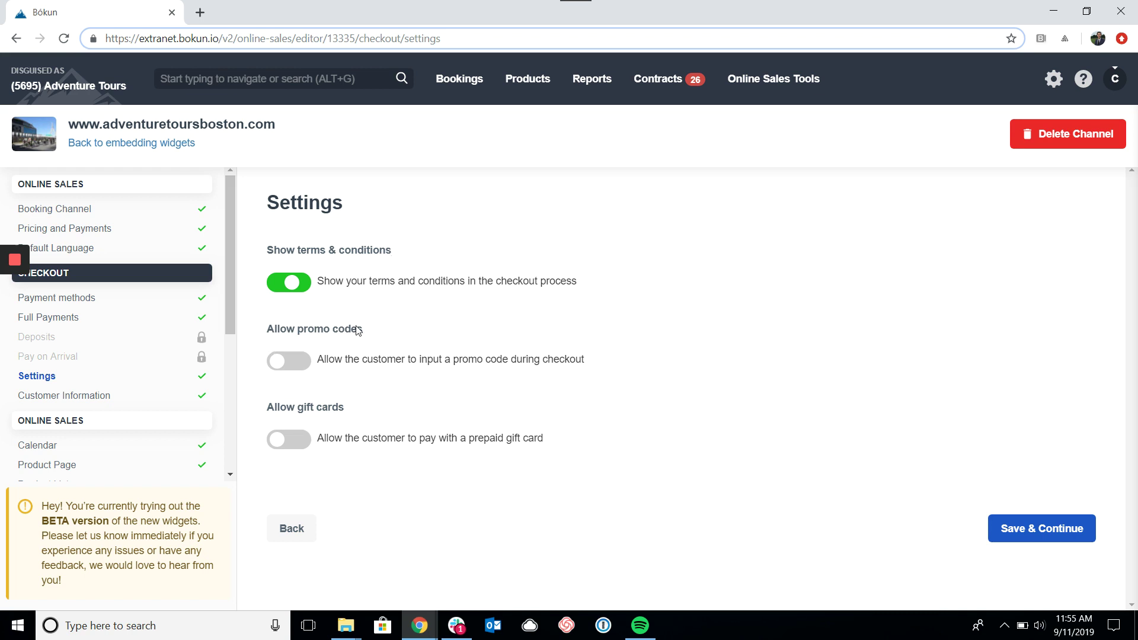
pyautogui.click(96, 396)
# - Open the Calendar widget settings under Online Sales
pyautogui.scroll(-1, 486, 384)
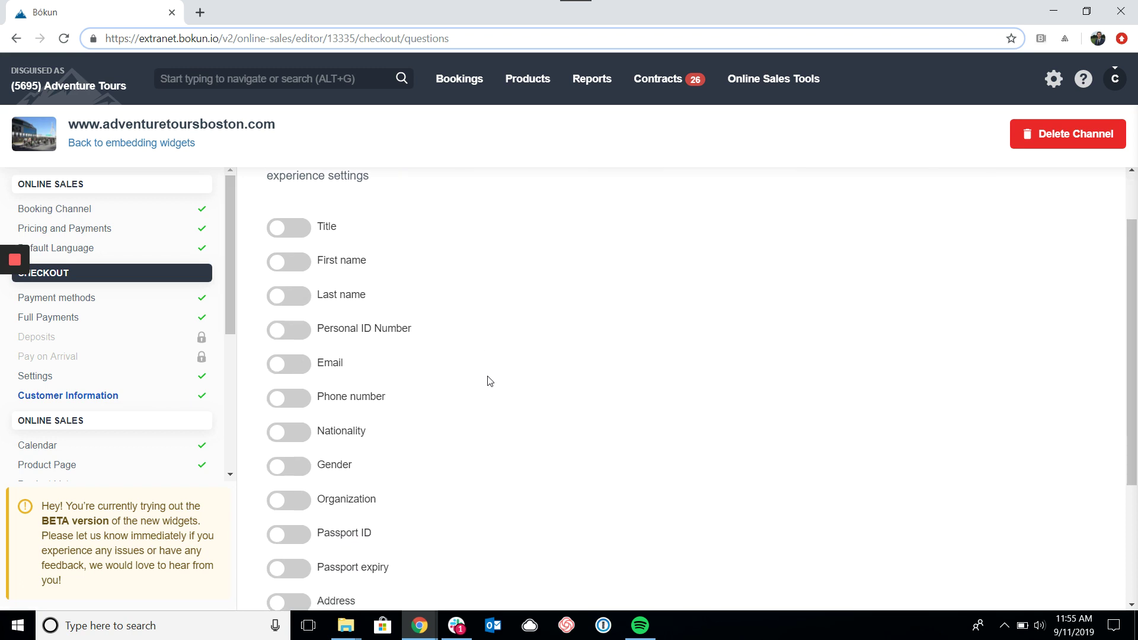
pyautogui.scroll(1, 468, 380)
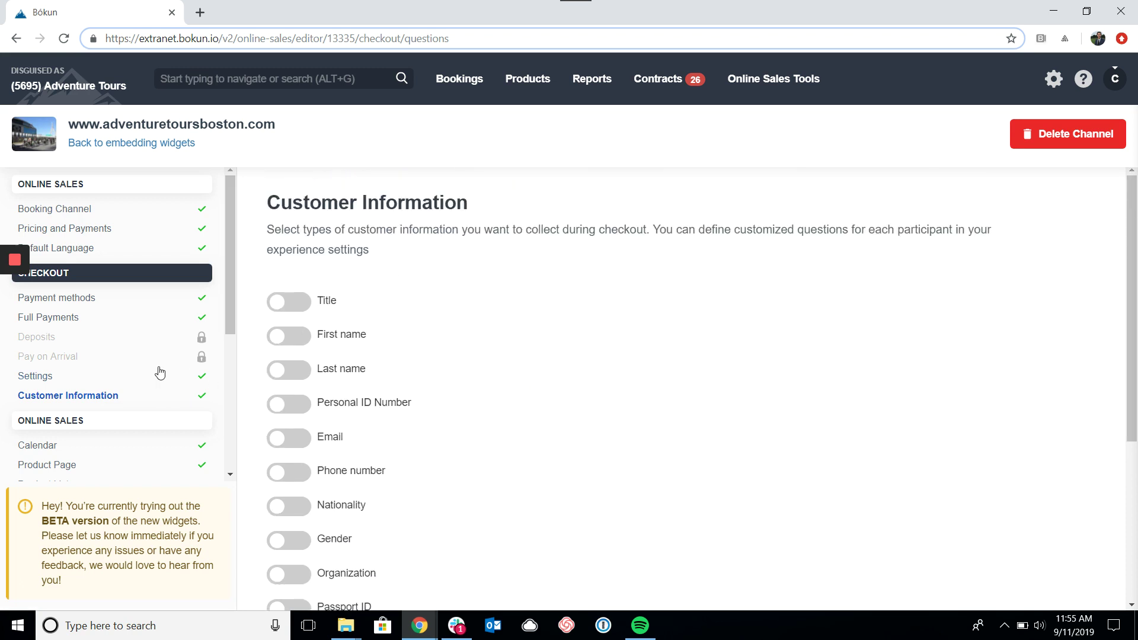
pyautogui.scroll(-1, 157, 373)
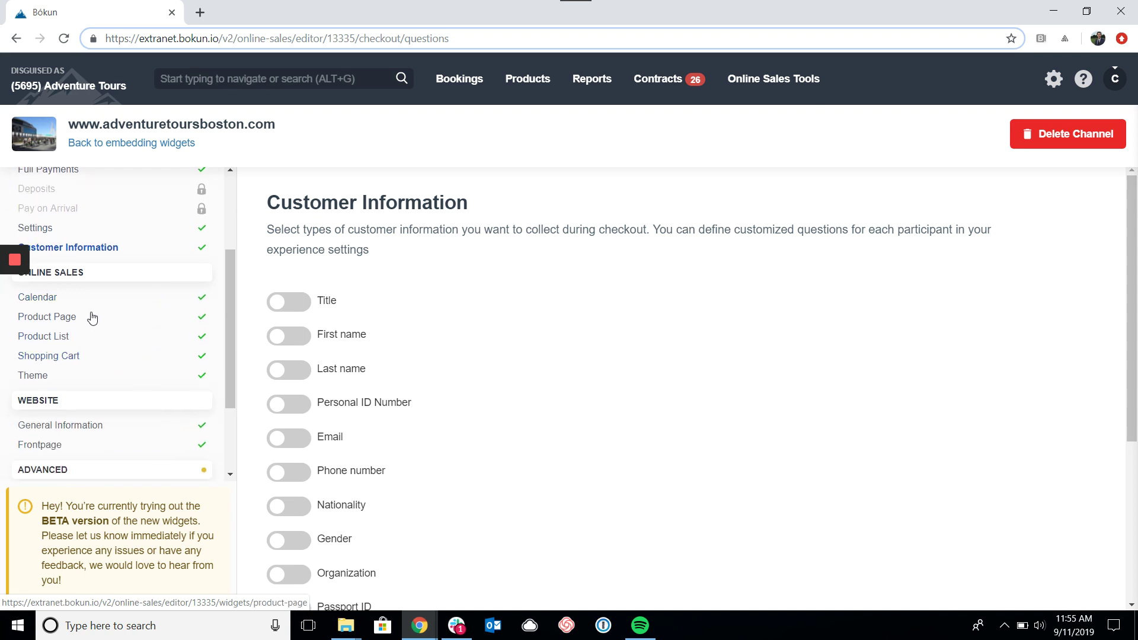
pyautogui.scroll(2, 92, 323)
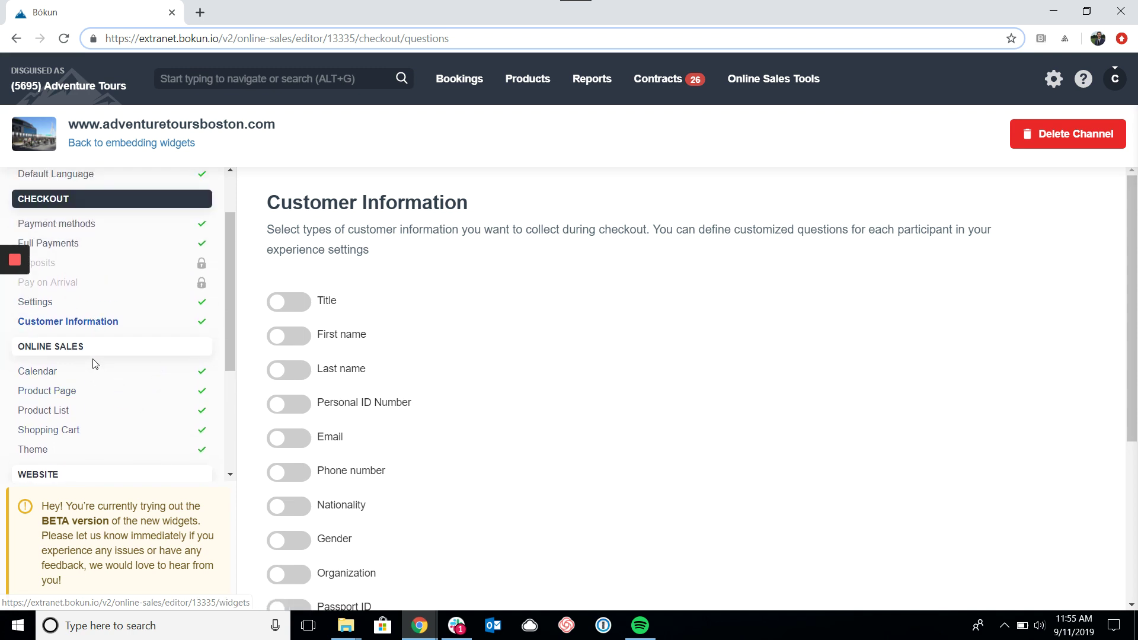
pyautogui.click(78, 378)
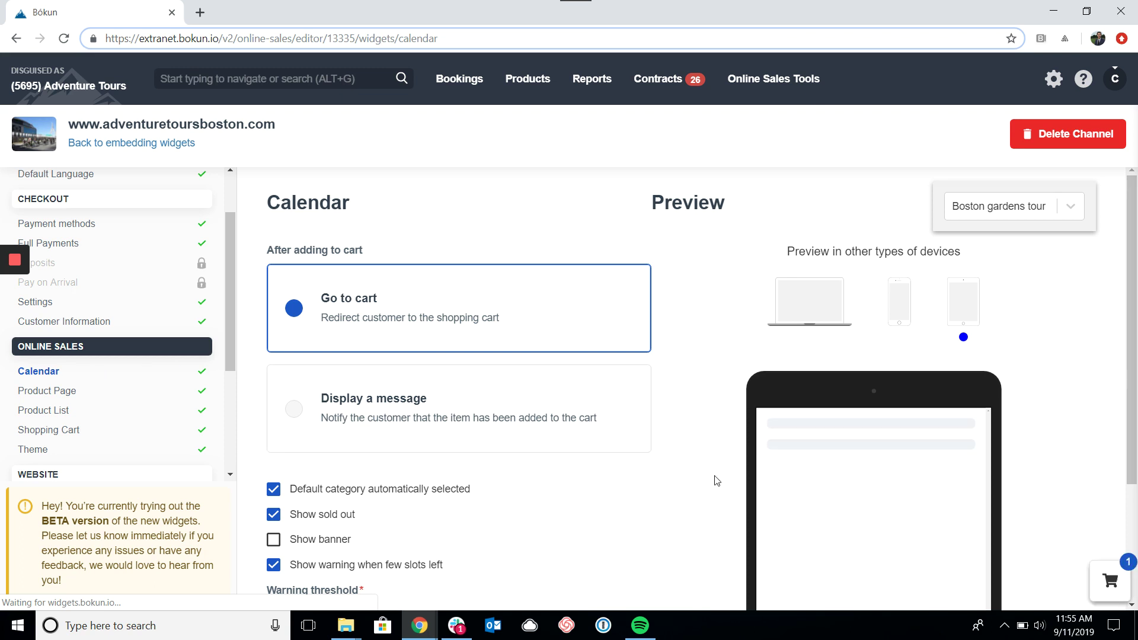
# - Uncheck Show banner so the Calendar preview shows no tour banner
pyautogui.scroll(-1, 715, 477)
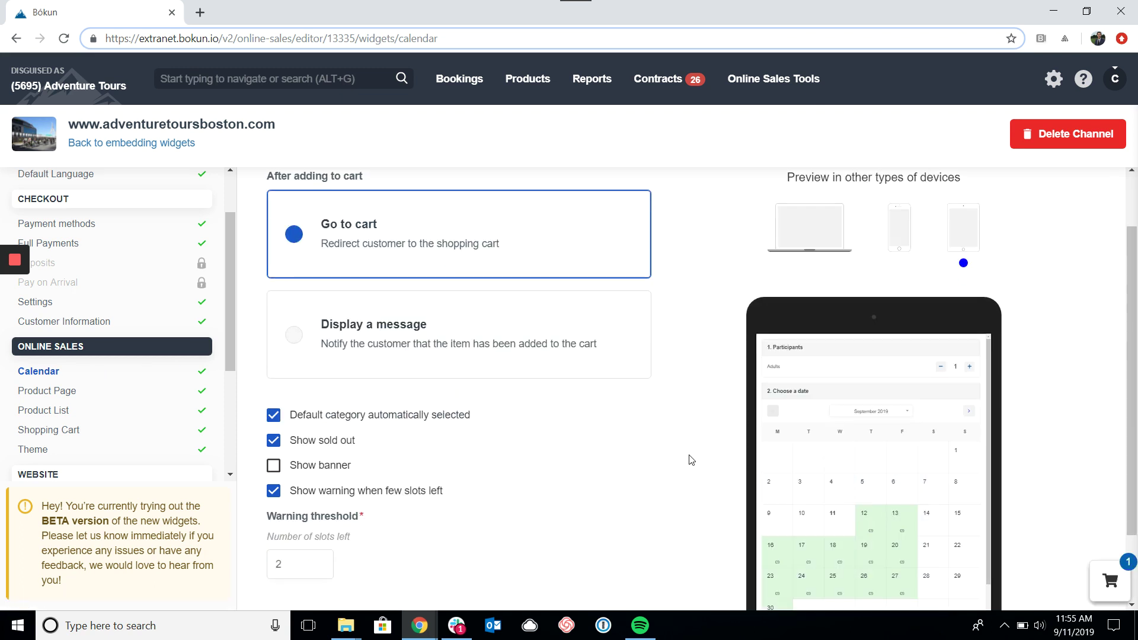
pyautogui.scroll(1, 689, 460)
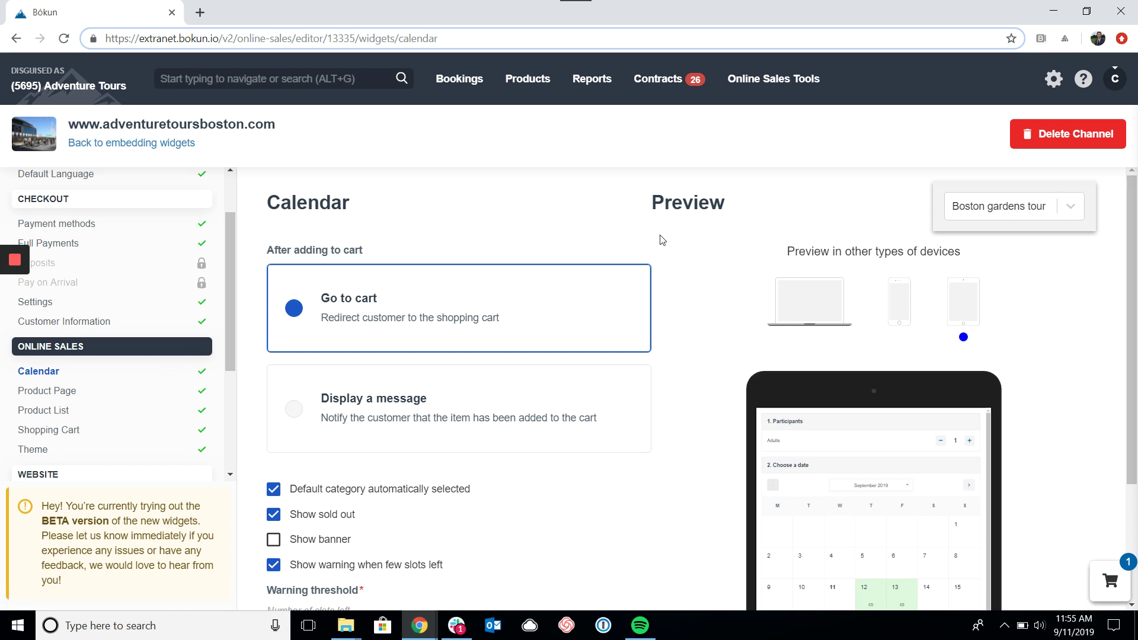
pyautogui.scroll(-1, 605, 532)
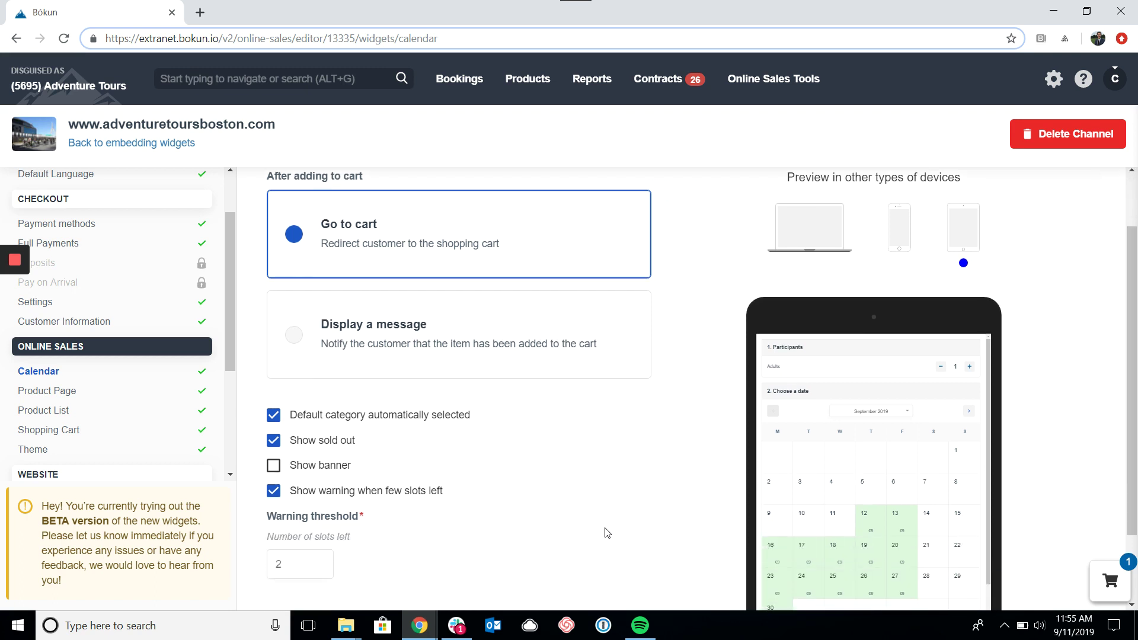
pyautogui.scroll(1, 603, 532)
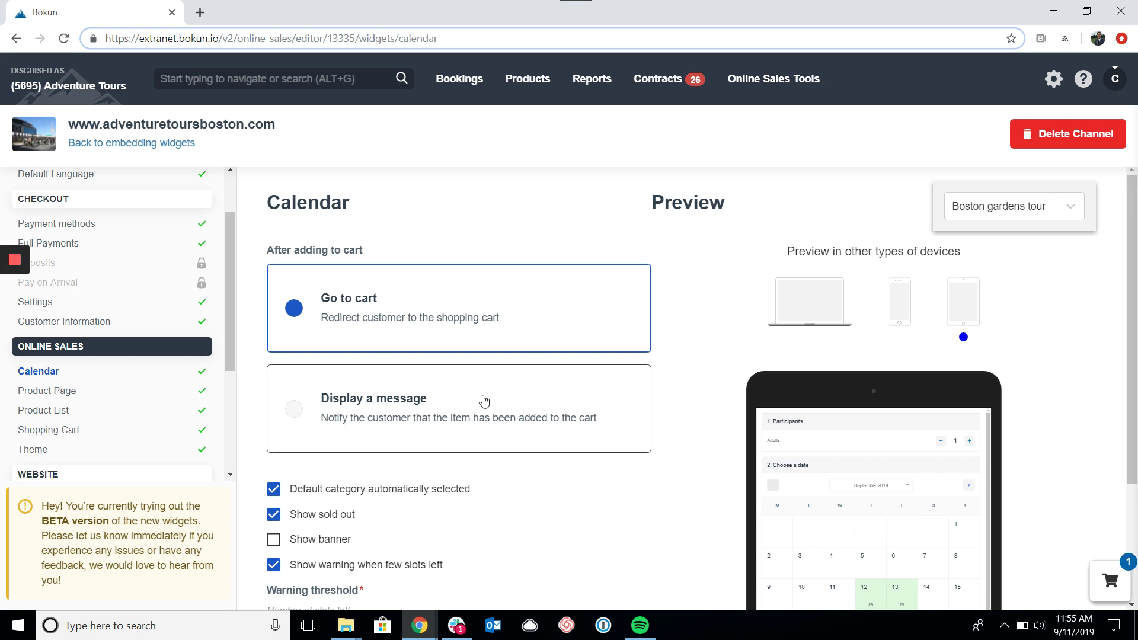
pyautogui.scroll(-3, 492, 405)
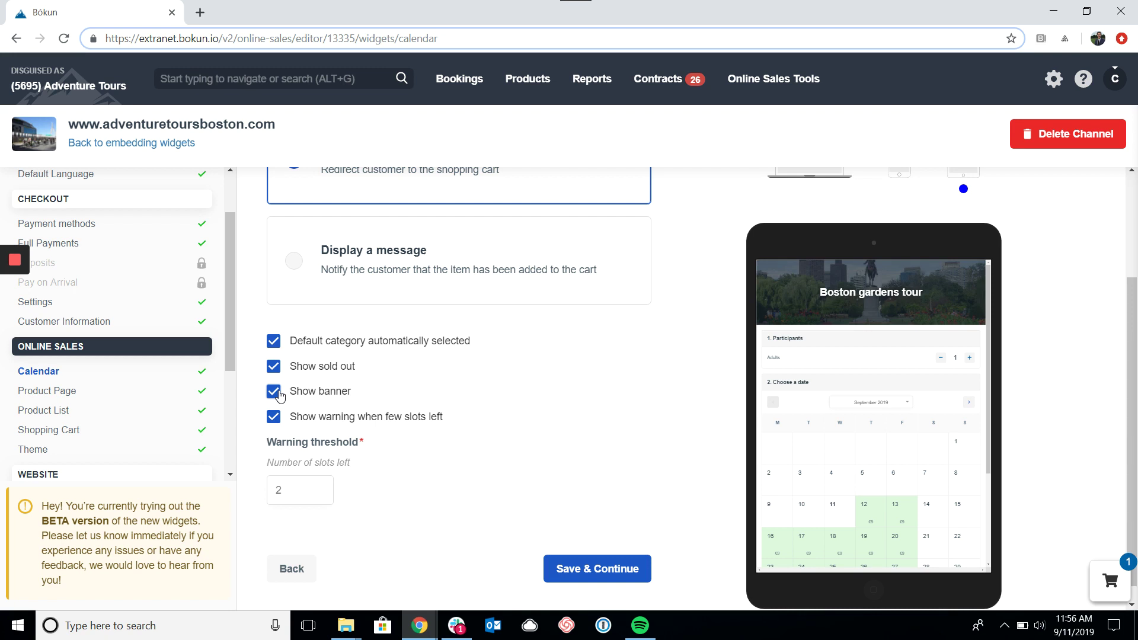
pyautogui.click(274, 391)
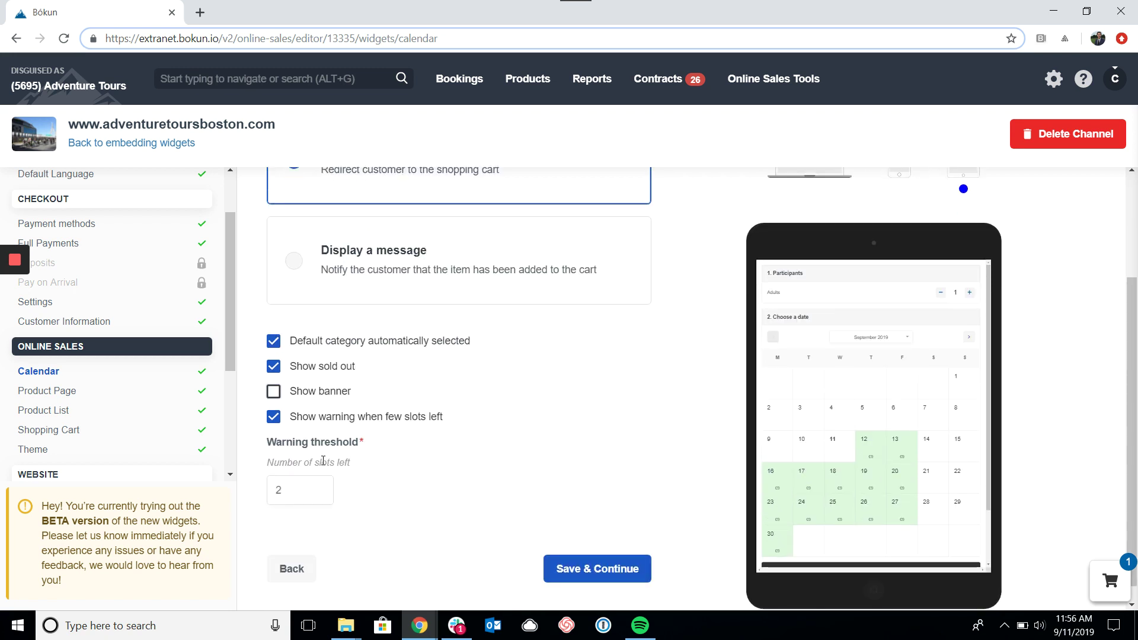
# - Open the Product Page widget settings
pyautogui.click(72, 392)
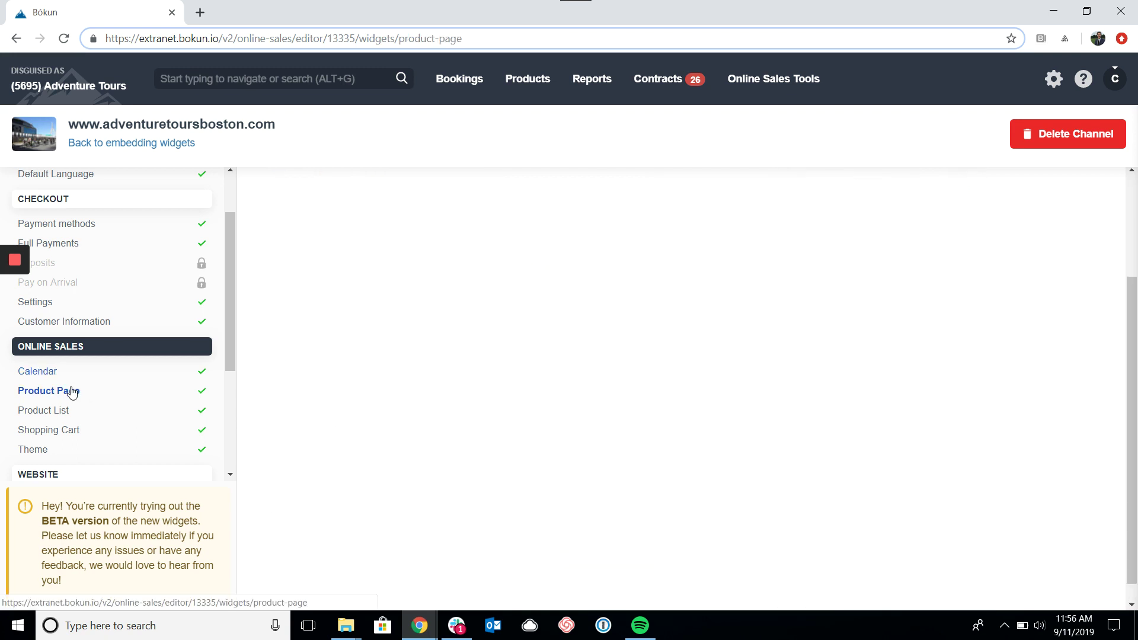
pyautogui.scroll(3, 427, 429)
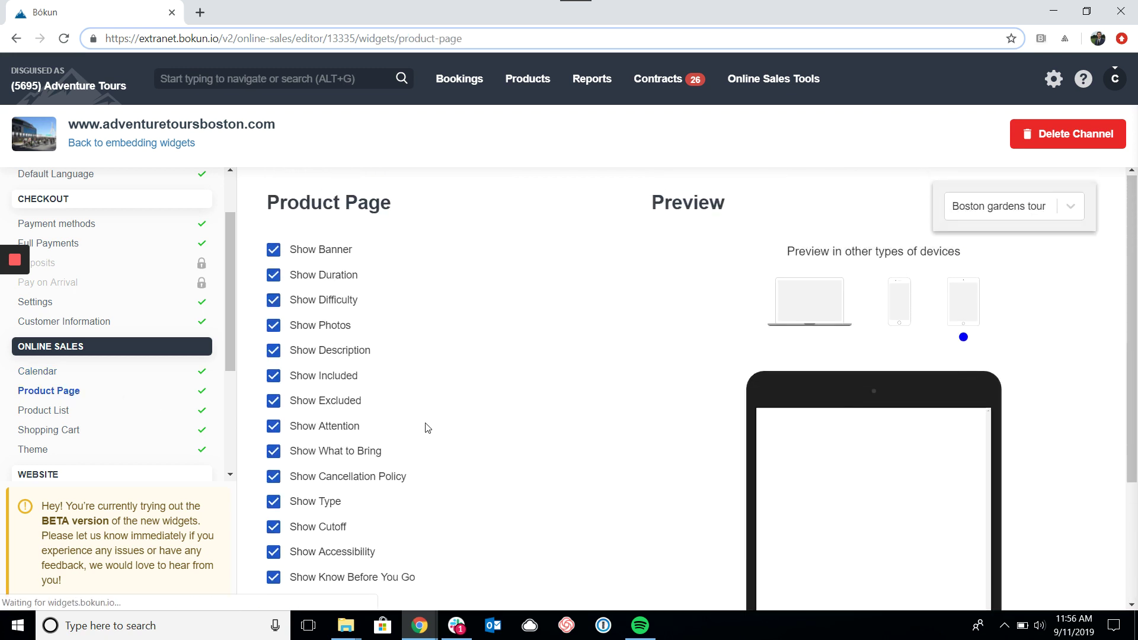
pyautogui.scroll(-1, 415, 305)
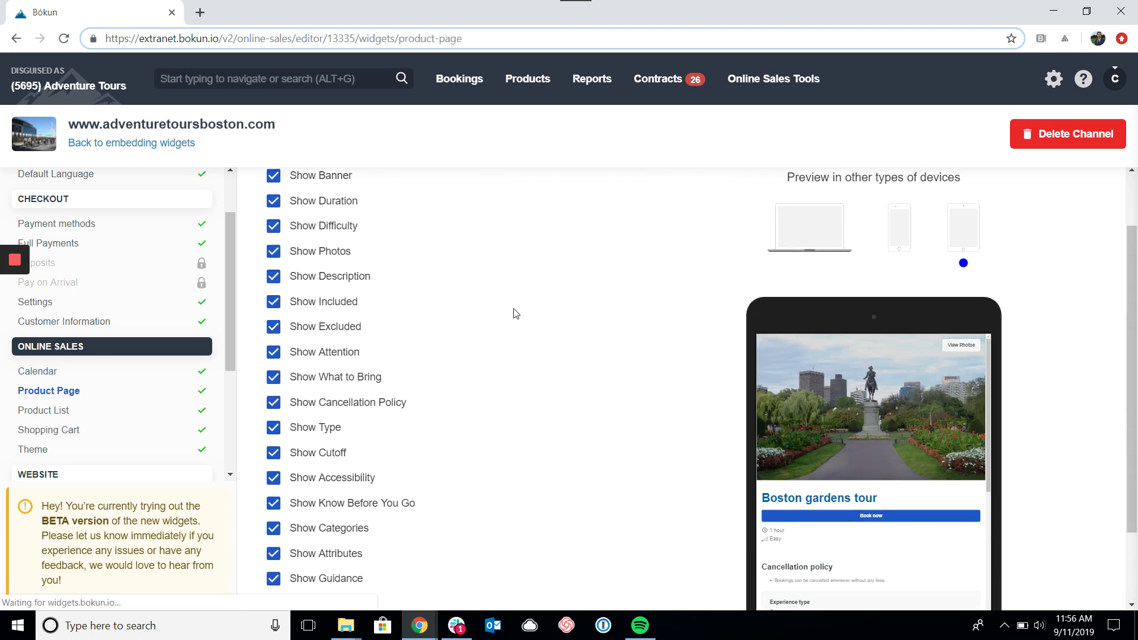
# - Preview the product page on laptop, phone and tablet, then open Product List settings
pyautogui.click(833, 221)
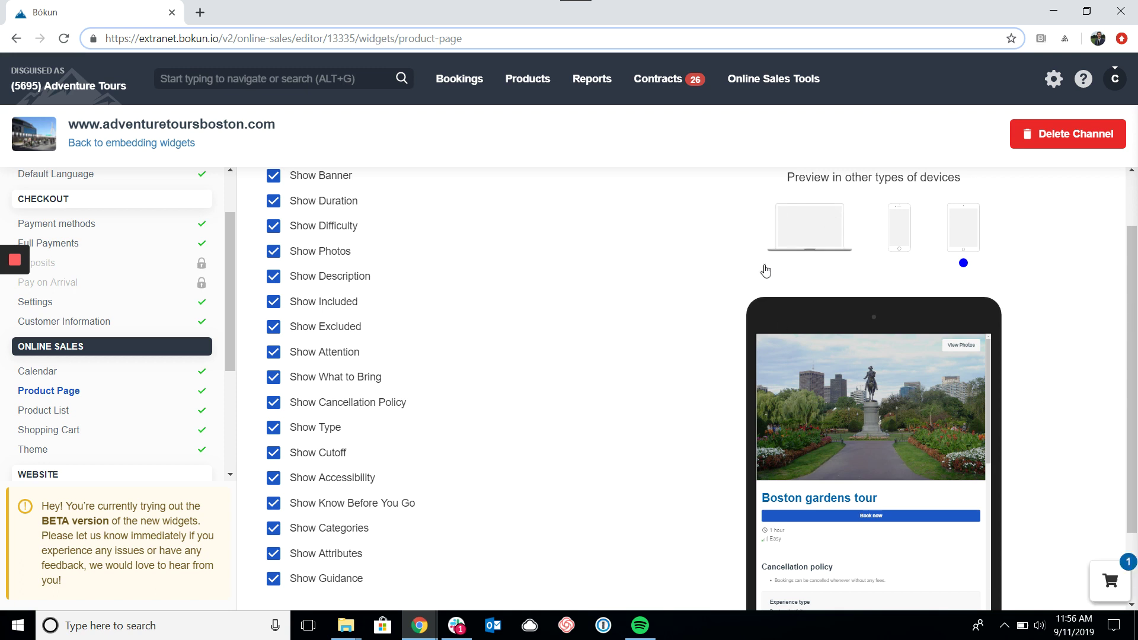
pyautogui.scroll(1, 604, 374)
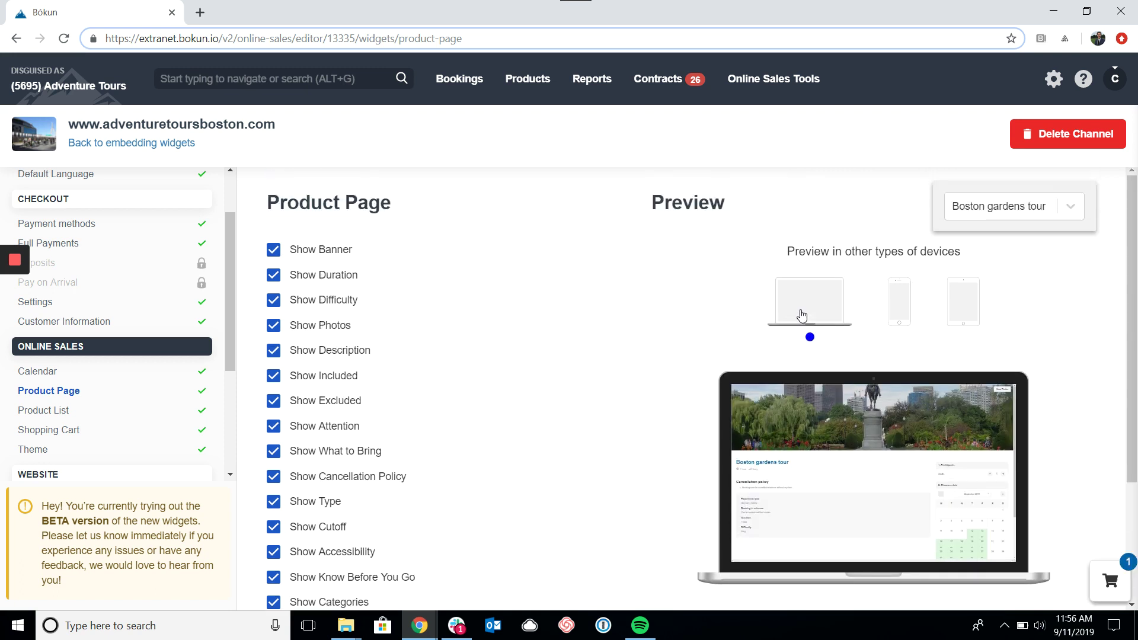
pyautogui.click(905, 313)
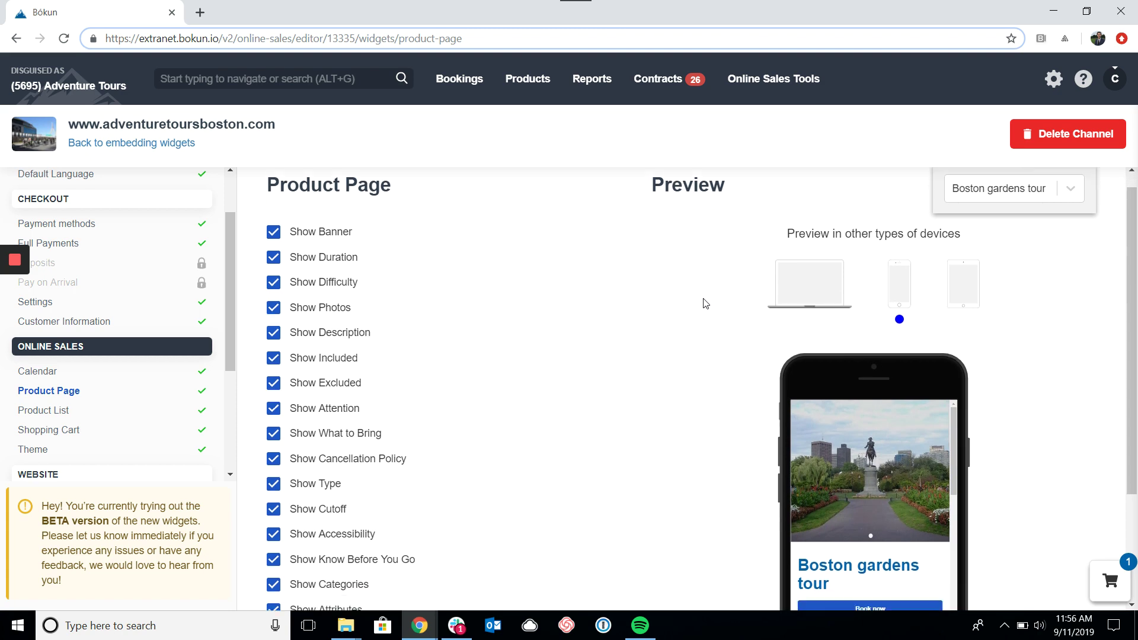
pyautogui.scroll(-2, 705, 303)
pyautogui.scroll(2, 735, 308)
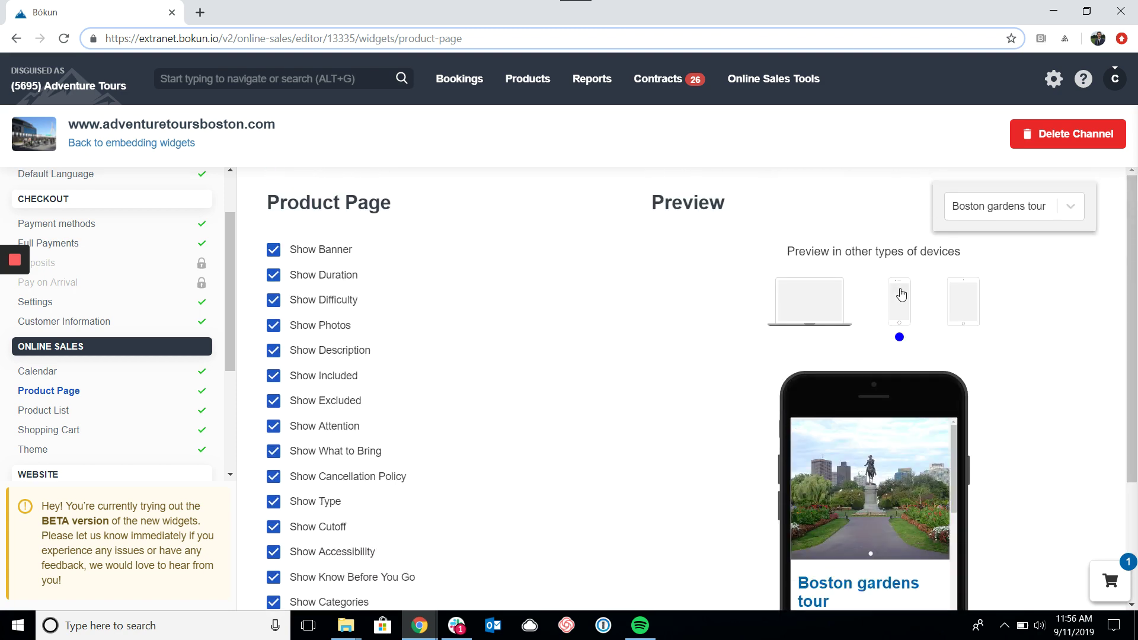
pyautogui.click(955, 299)
pyautogui.click(788, 300)
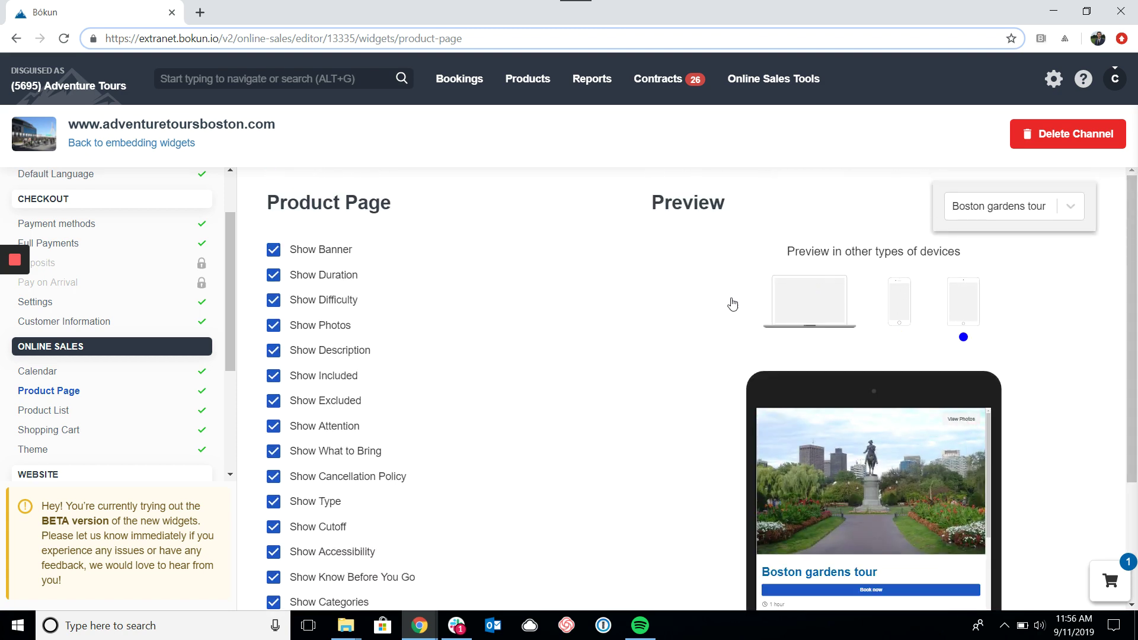
pyautogui.scroll(-1, 678, 310)
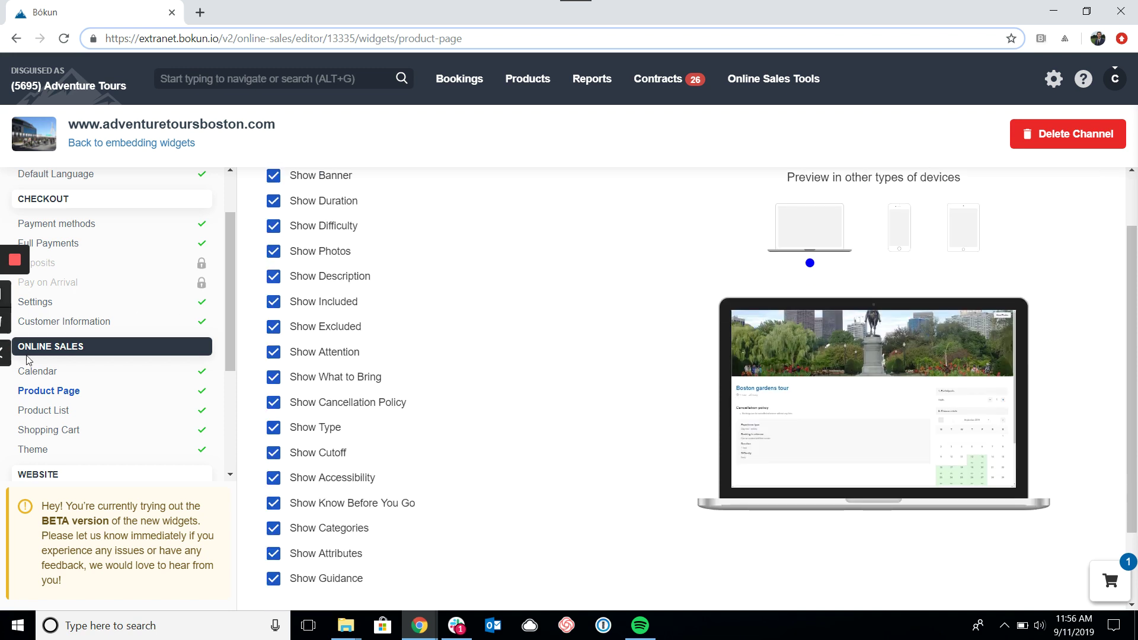
pyautogui.click(47, 411)
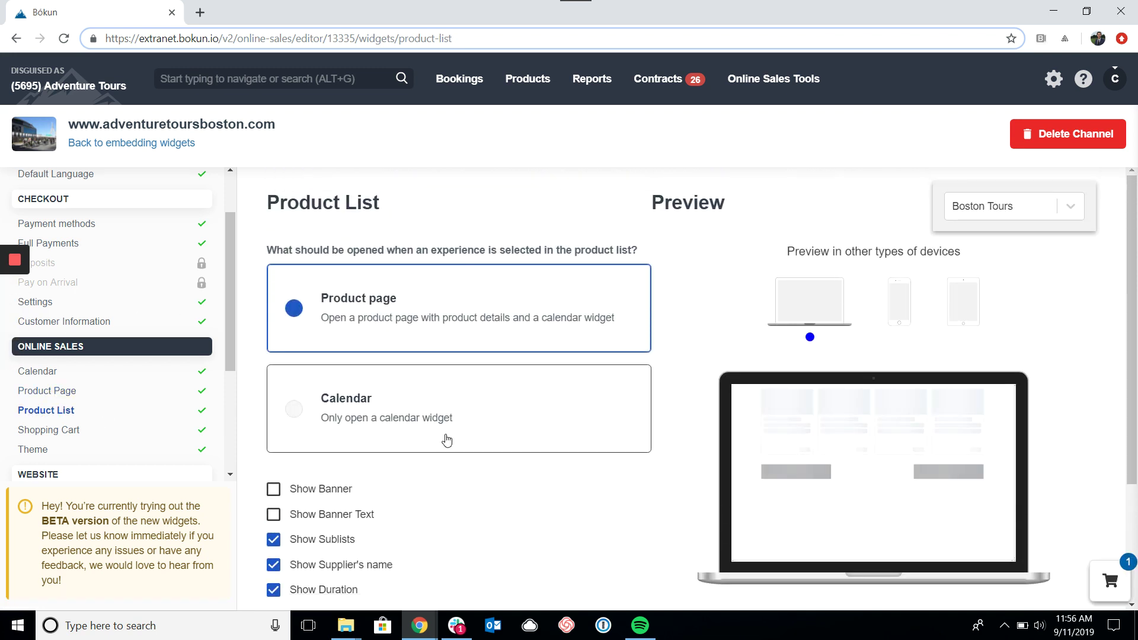
# - Review Product List and Shopping Cart, ending on Theme colours #0264aa and #f4e610
pyautogui.scroll(-1, 445, 437)
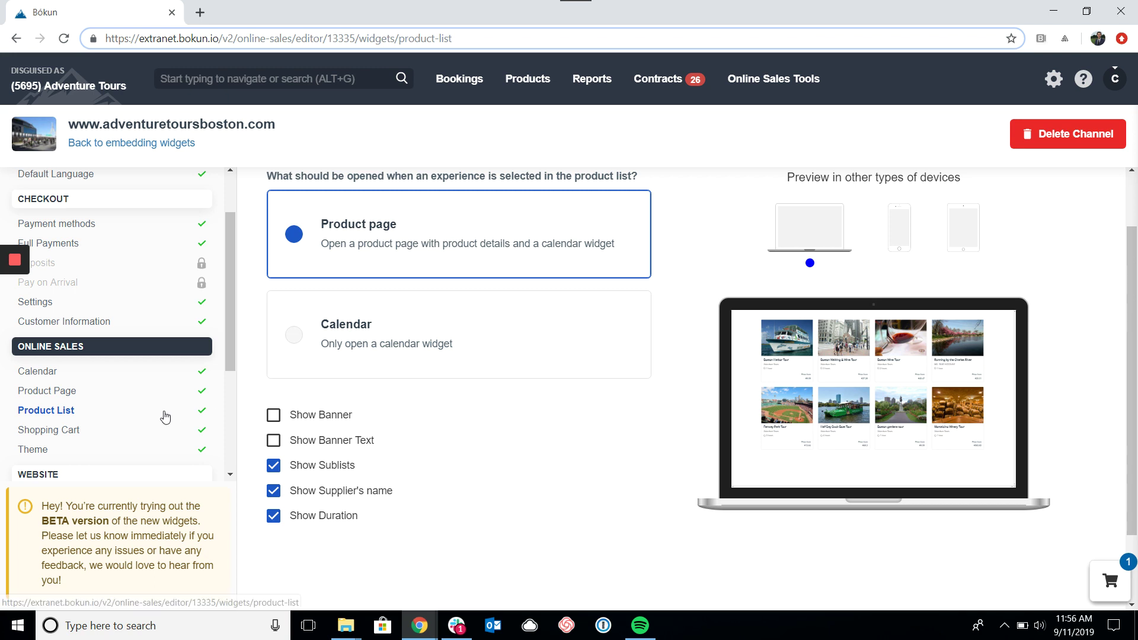
pyautogui.click(70, 432)
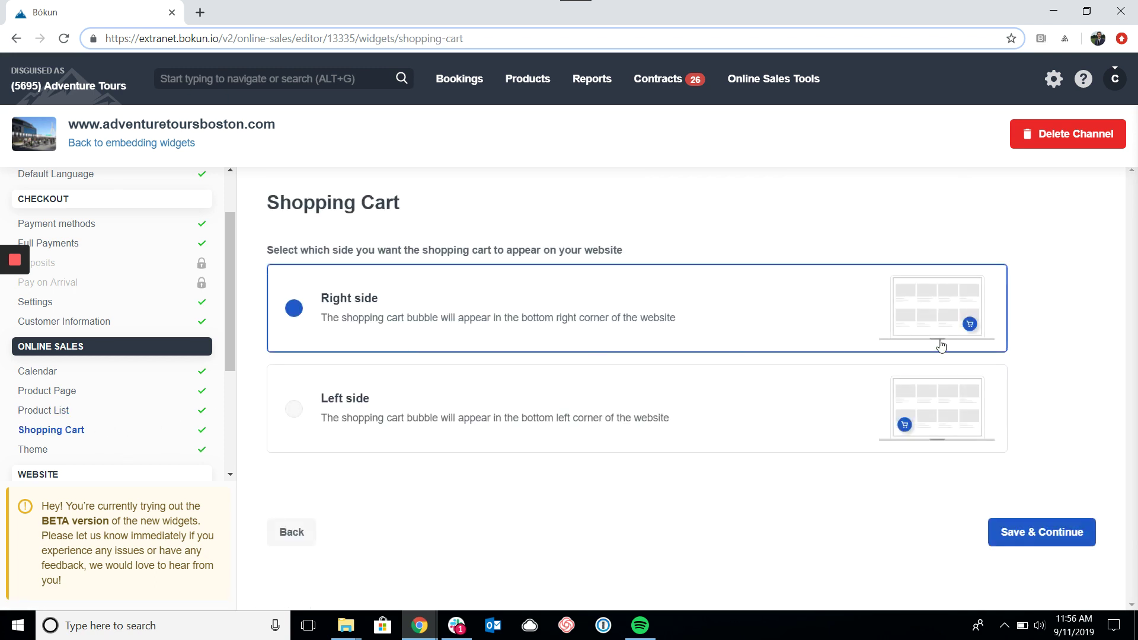
pyautogui.click(43, 451)
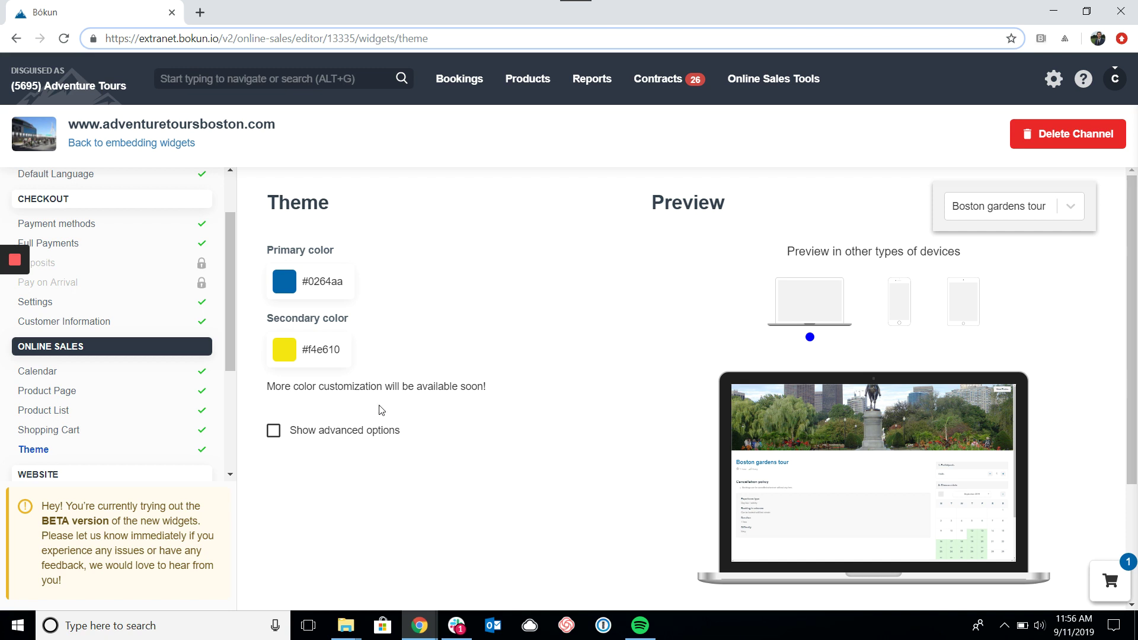
# - Check website General Information (Adventure Tours Boston, subdomain adventuretours), then open the Frontpage editor
pyautogui.scroll(-3, 145, 409)
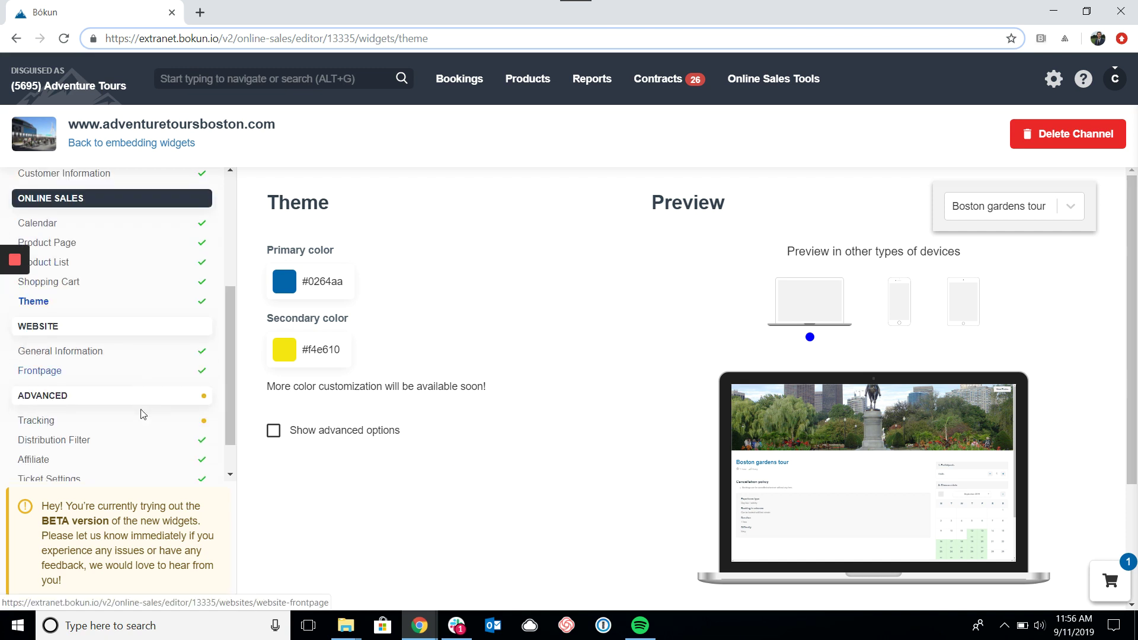
pyautogui.scroll(-1, 138, 413)
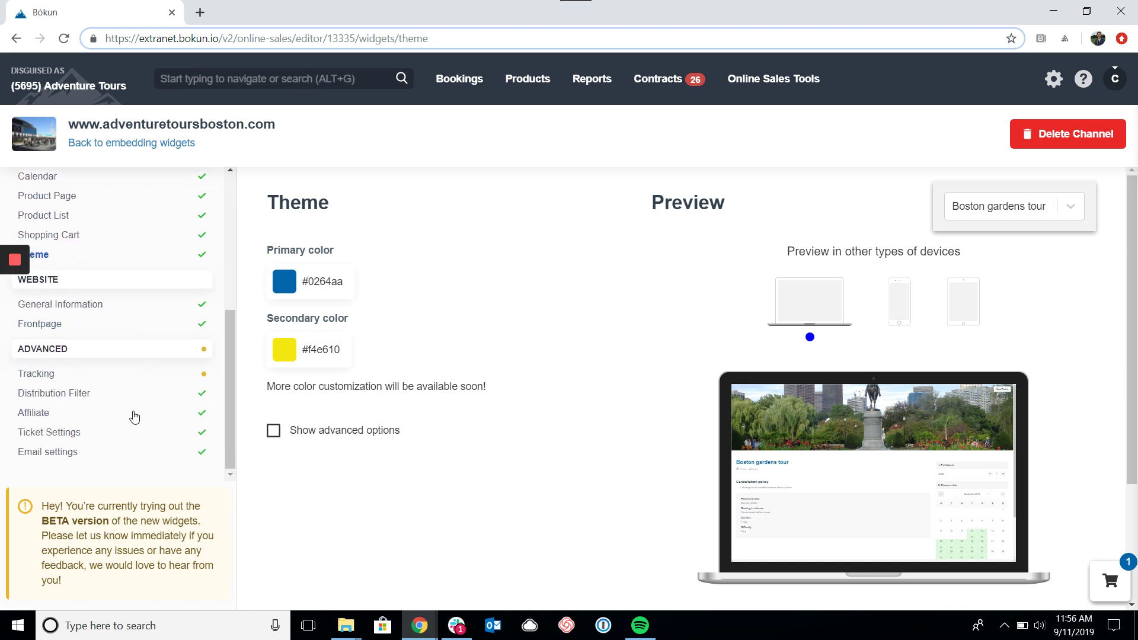
pyautogui.click(99, 306)
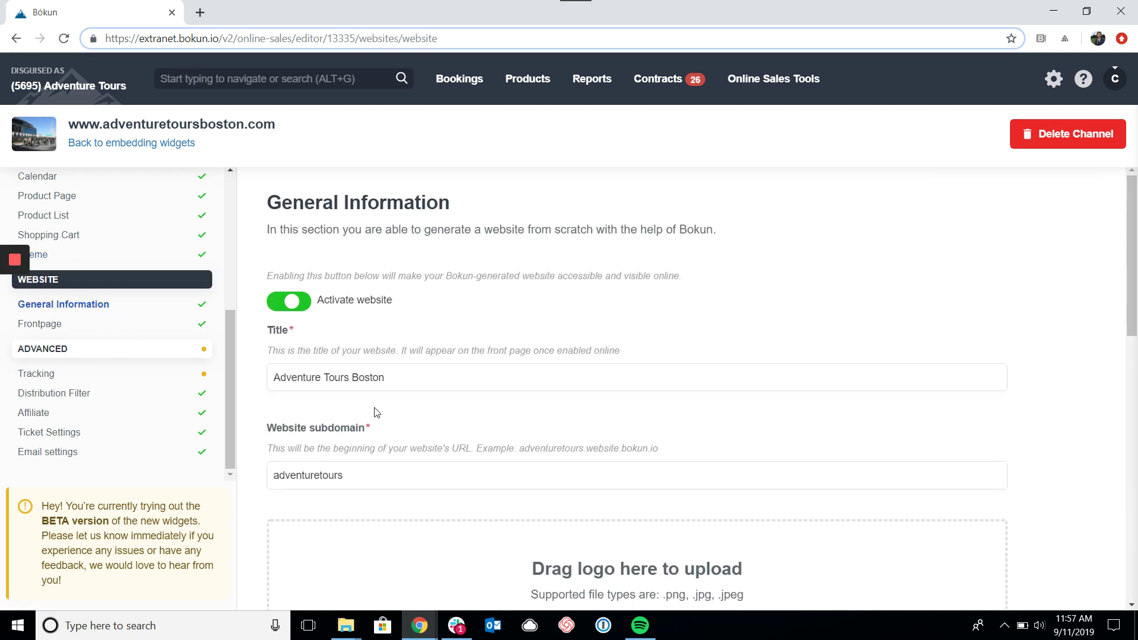
pyautogui.scroll(-1, 377, 413)
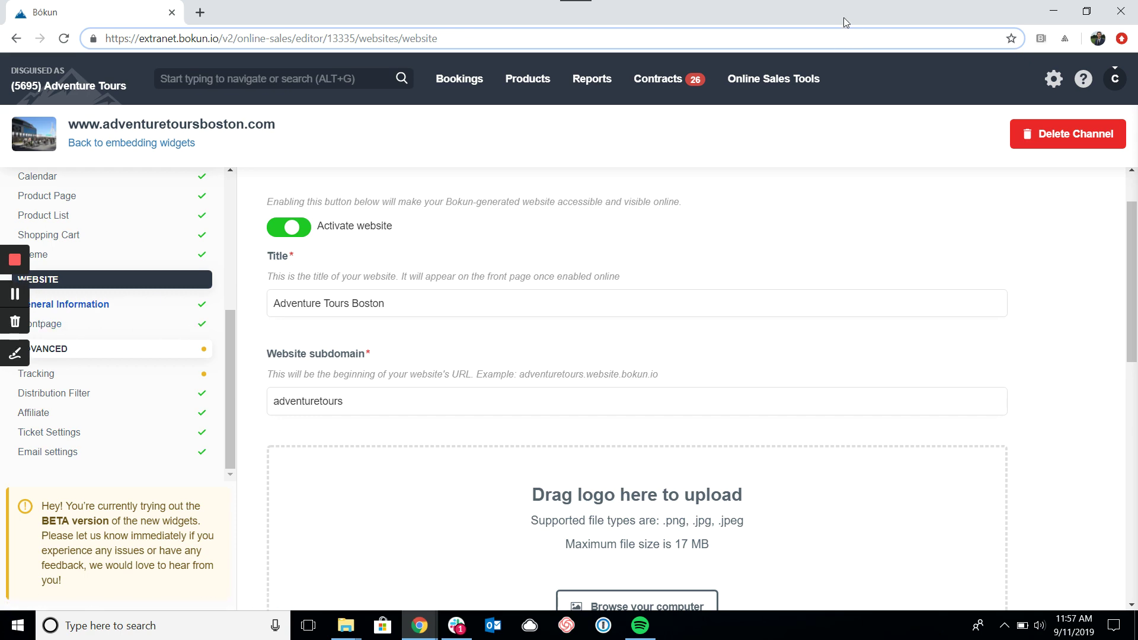
pyautogui.moveTo(849, 24)
pyautogui.mouseDown()
pyautogui.moveTo(915, 21)
pyautogui.moveTo(836, 38)
pyautogui.mouseUp()
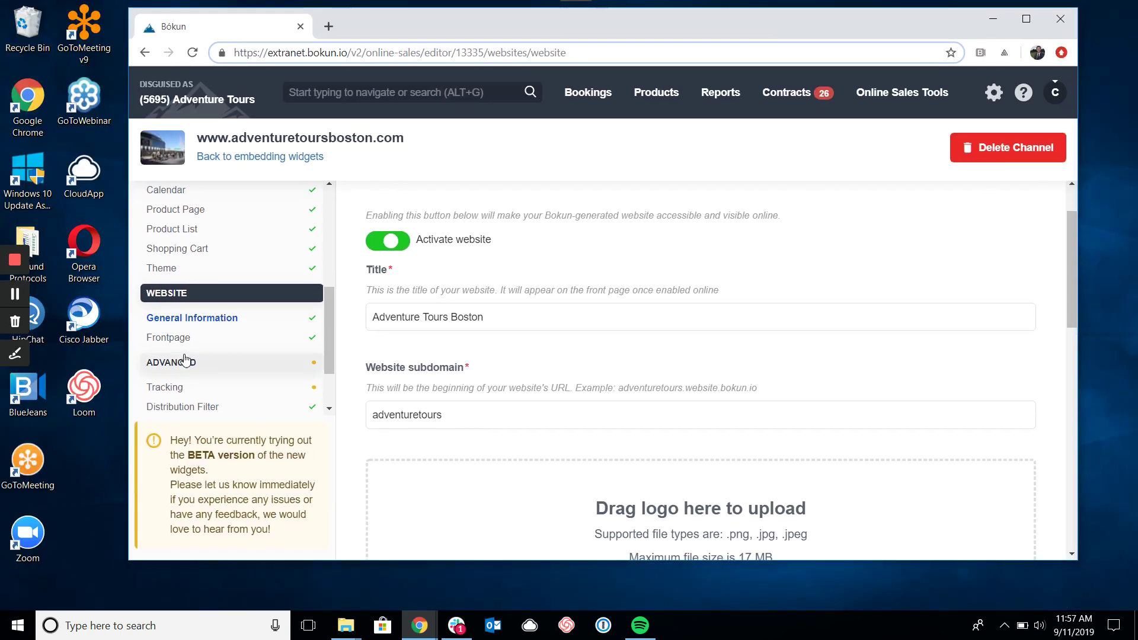
pyautogui.click(171, 339)
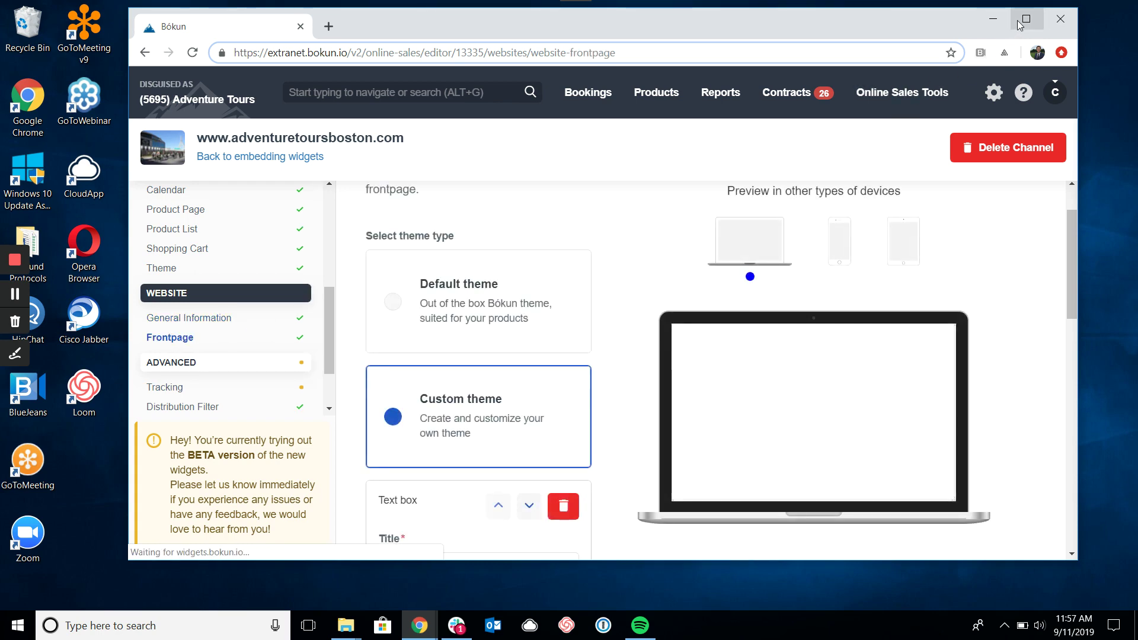
# - Maximize the window, review the Custom theme frontpage, and bring up Tracking with Ecommerce tracking
pyautogui.click(1025, 22)
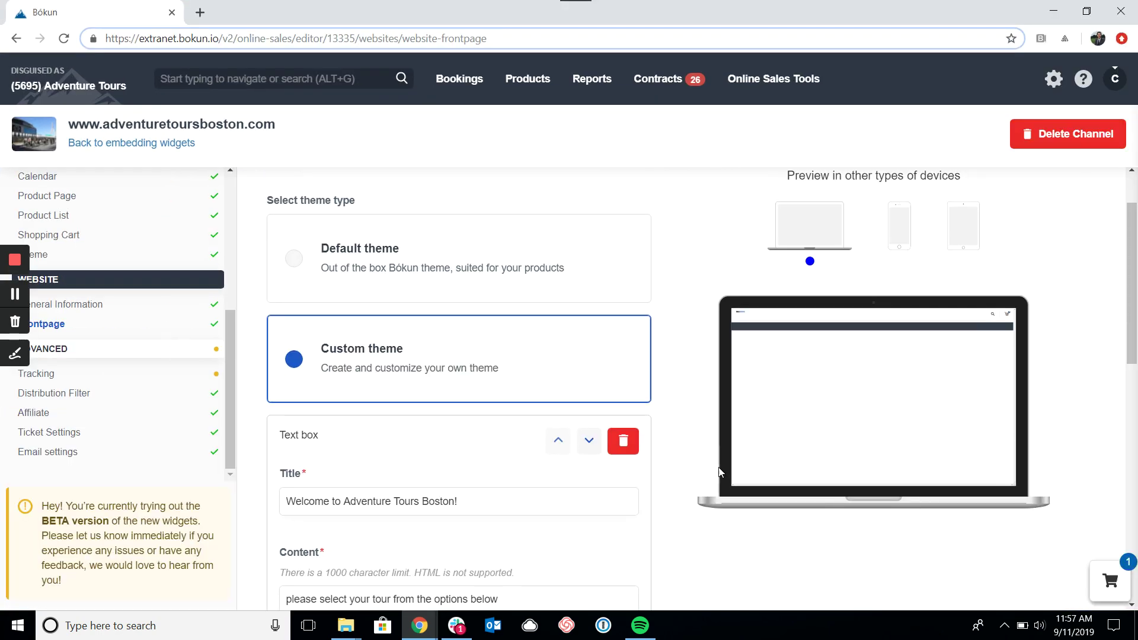
pyautogui.scroll(-1, 718, 468)
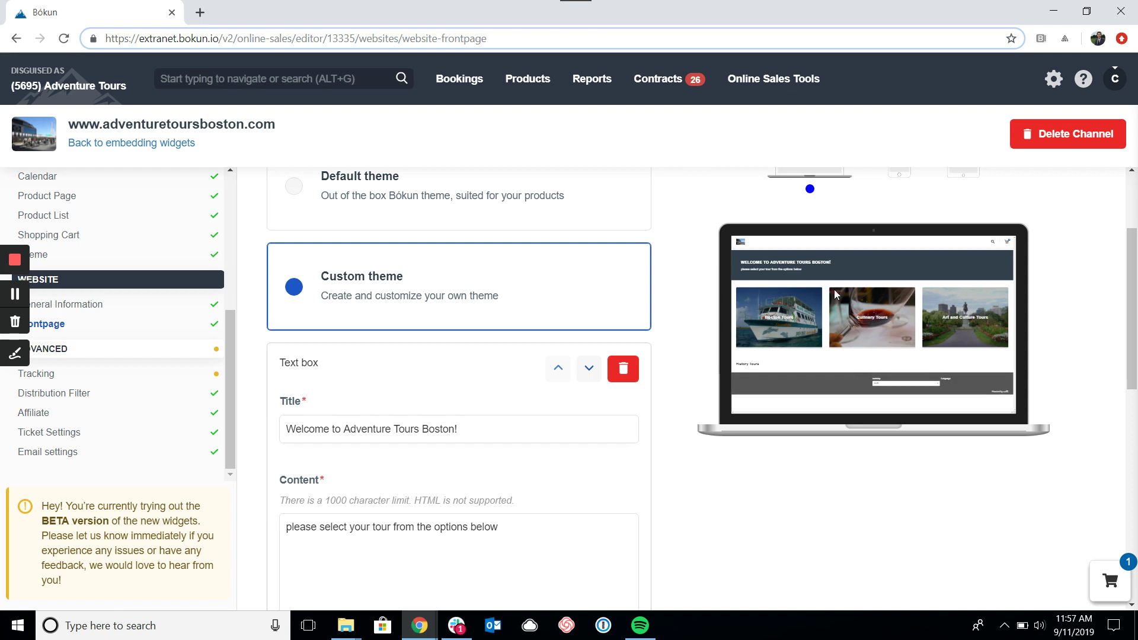
pyautogui.scroll(-1, 771, 445)
pyautogui.scroll(-1, 720, 445)
pyautogui.scroll(2, 663, 394)
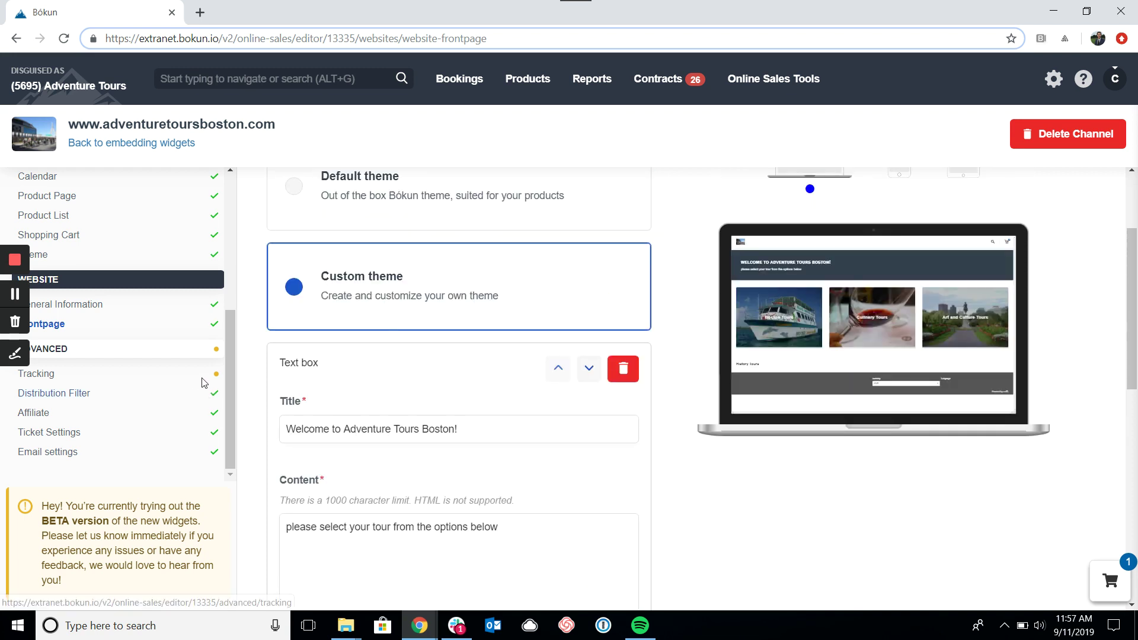
pyautogui.click(84, 379)
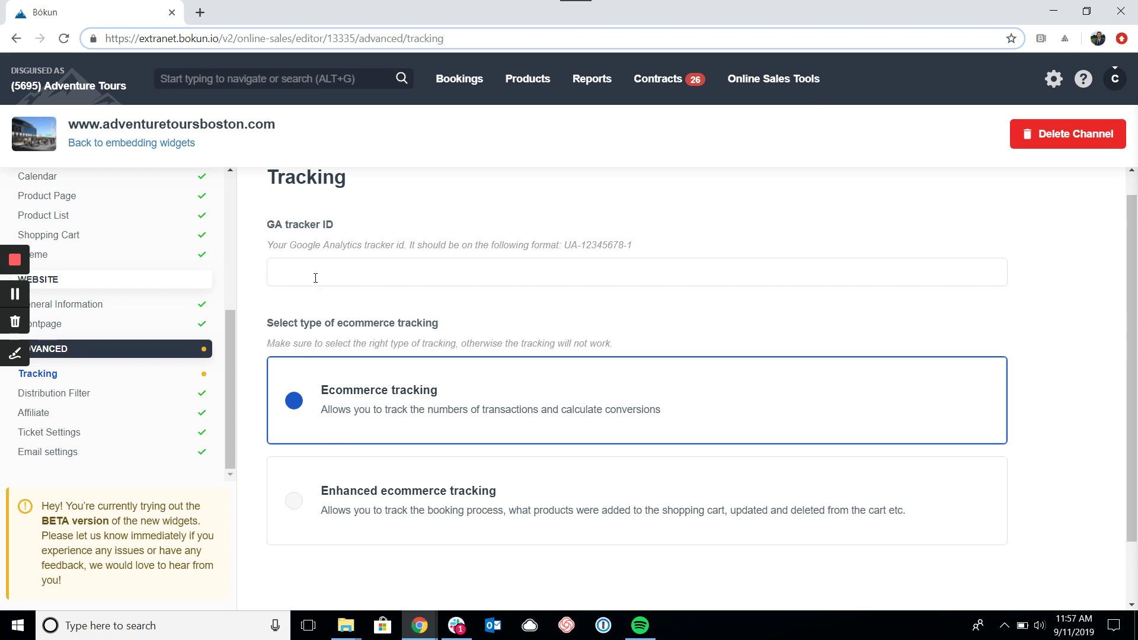
# - Step through Distribution Filter and Affiliate to reach Ticket Settings
pyautogui.click(62, 397)
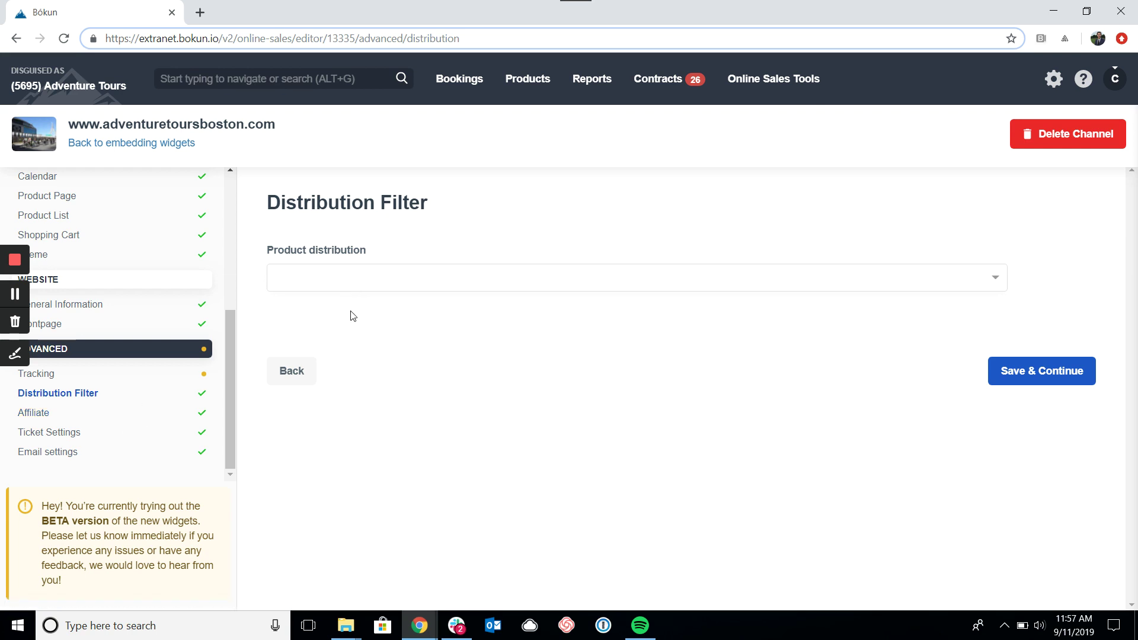
pyautogui.click(50, 413)
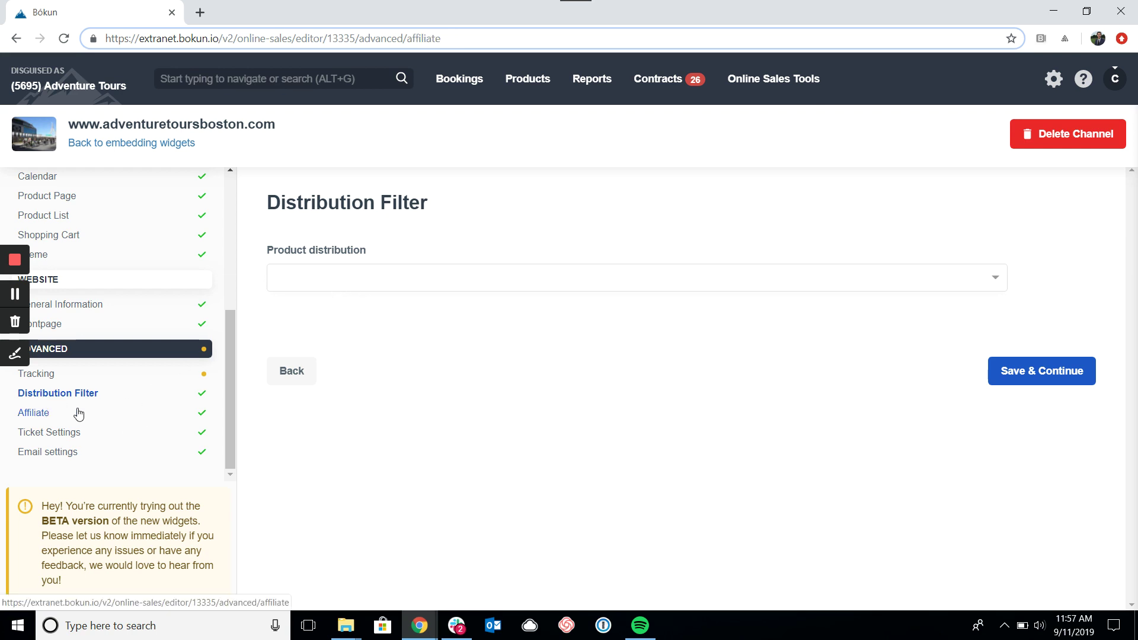
pyautogui.click(70, 433)
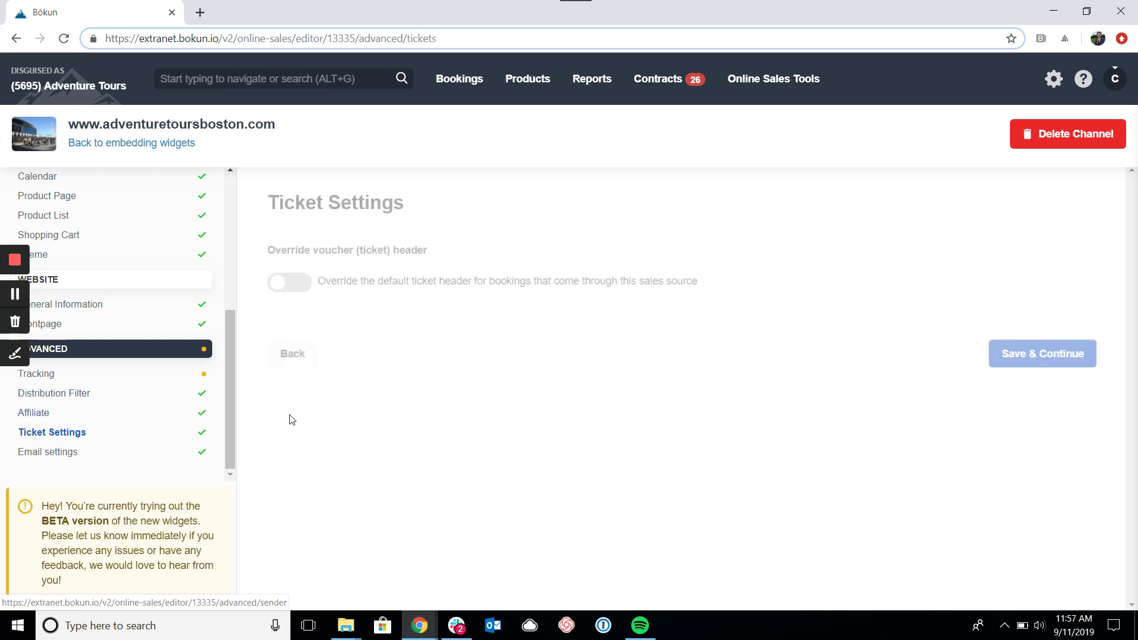